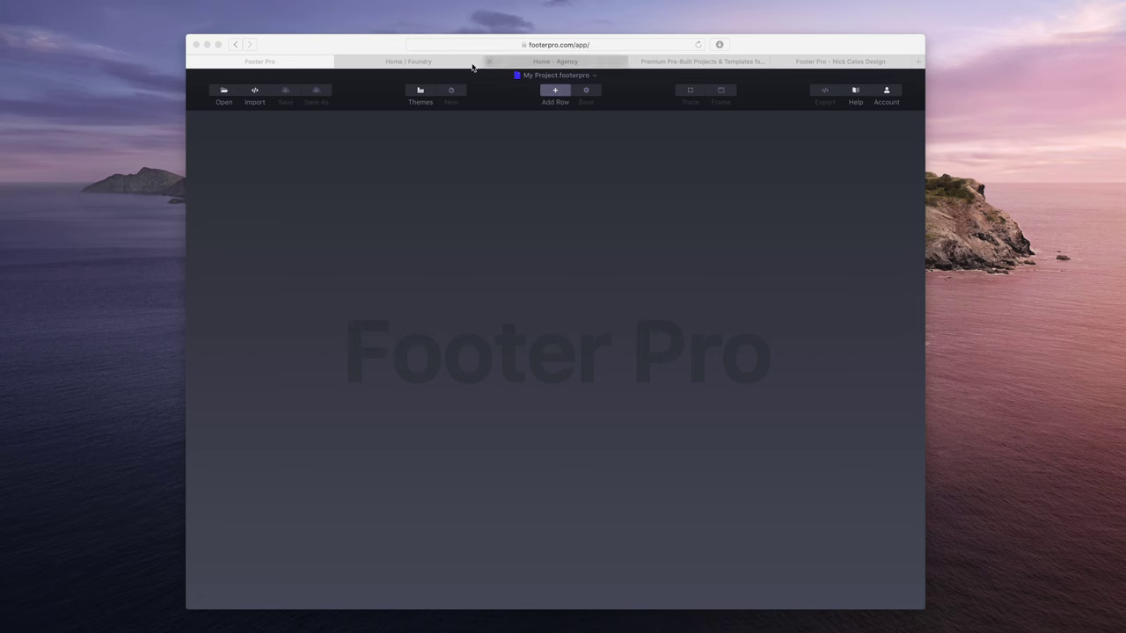
Examine the Foundry home page, from its headline banner to the Designed for Everyone section
left_click(441, 63)
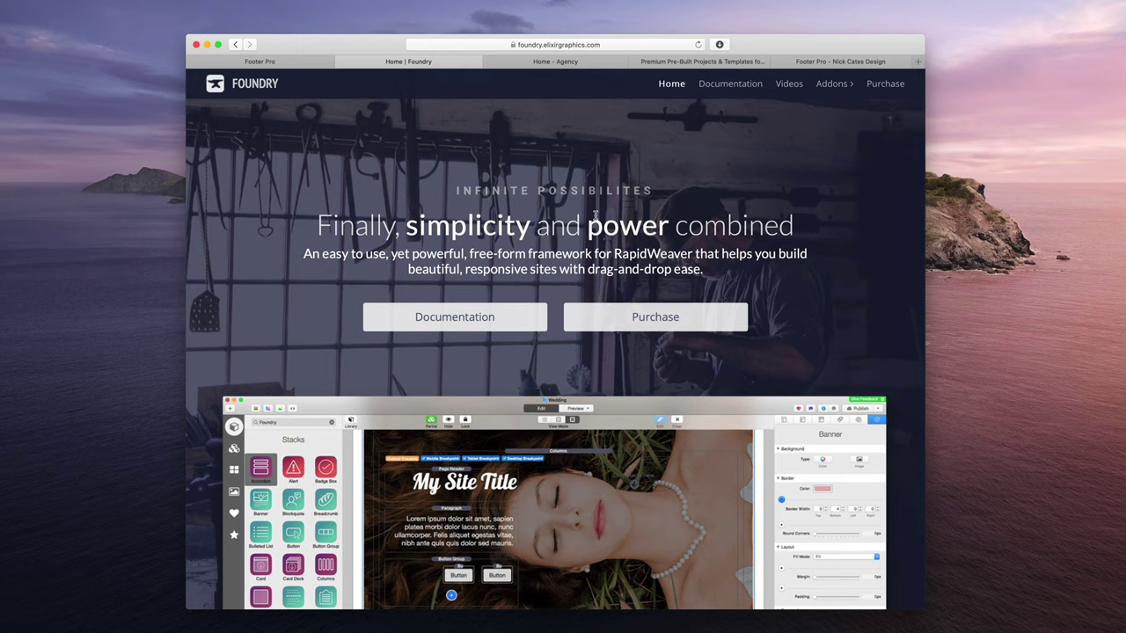
scroll(595, 214, "down", 2)
scroll(596, 215, "down", 2)
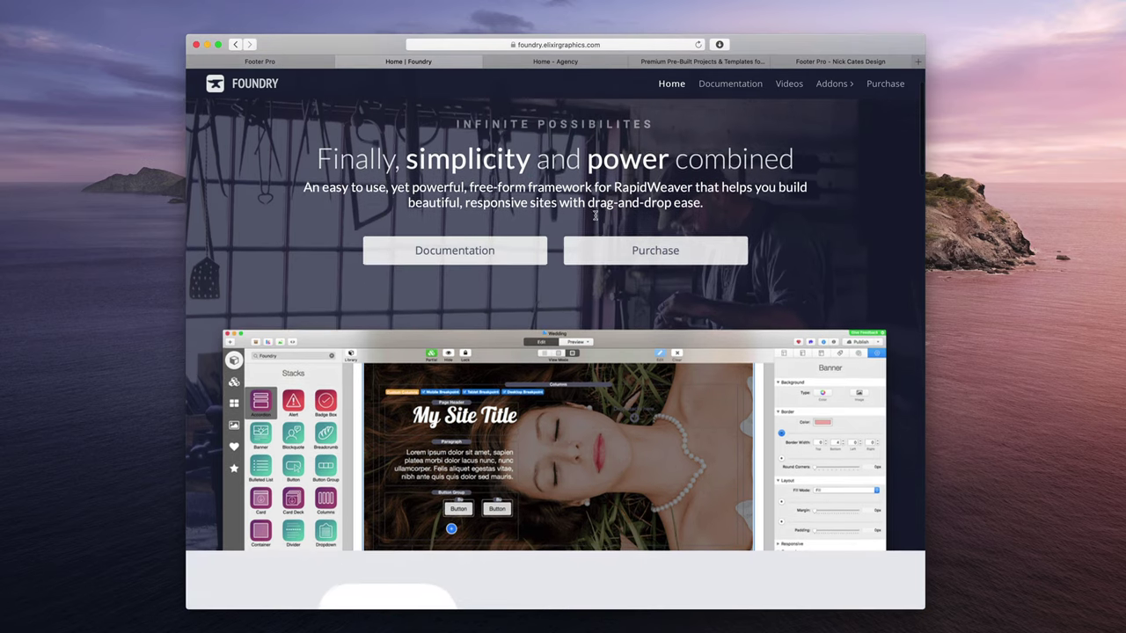
scroll(596, 215, "up", 4)
scroll(596, 215, "down", 8)
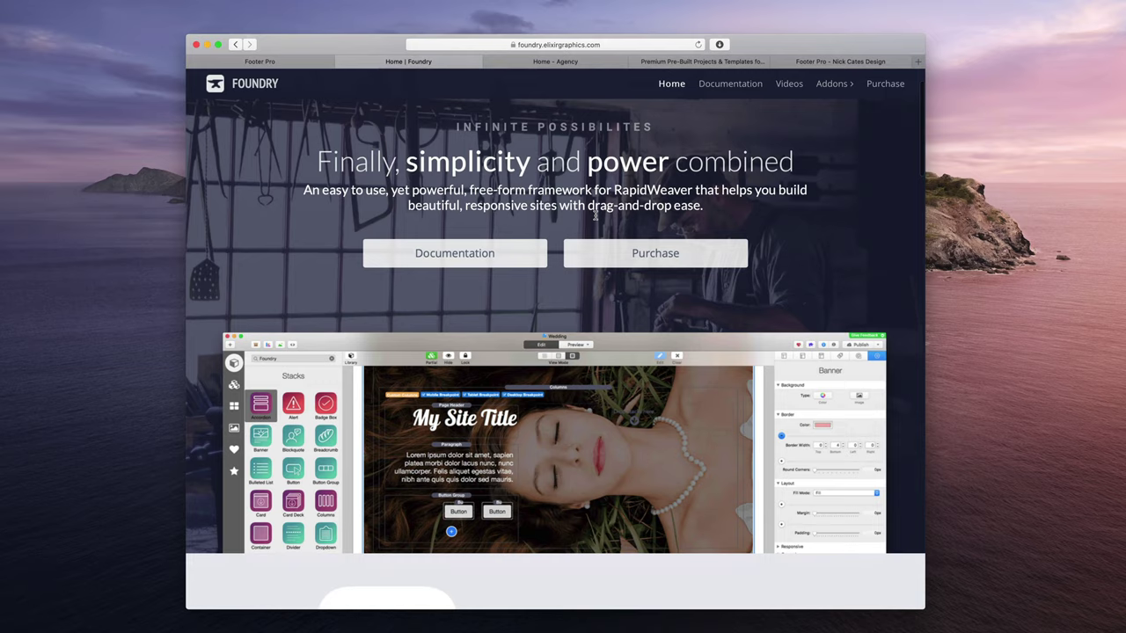
scroll(596, 218, "down", 4)
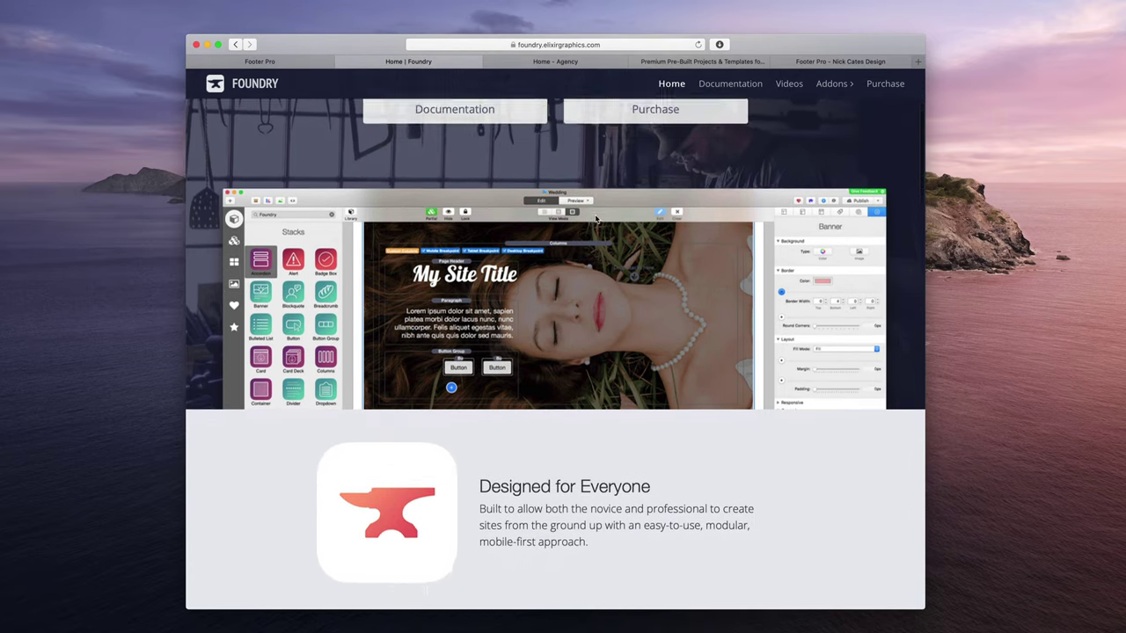
scroll(595, 218, "up", 1)
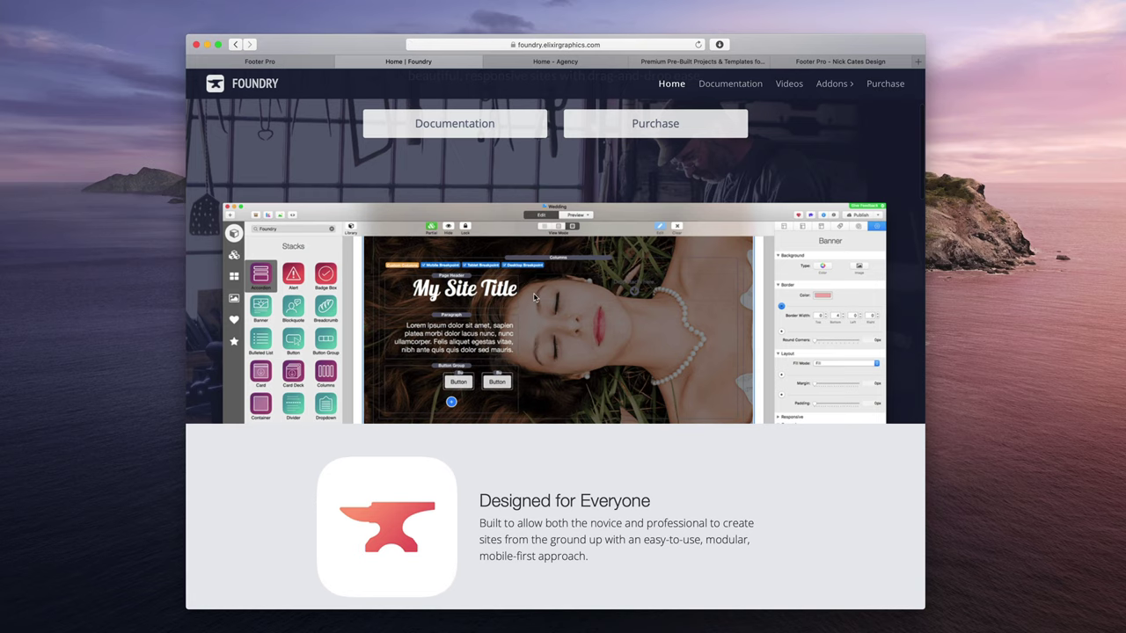
scroll(534, 298, "up", 5)
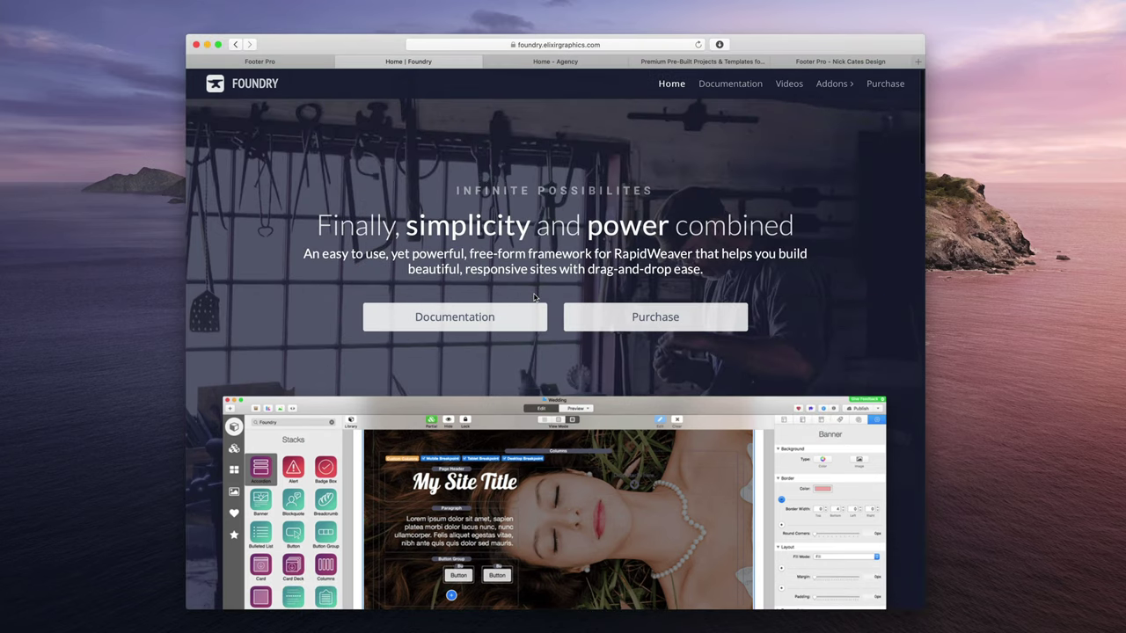
Browse the pre-built Foundry projects offered on the egoMade website
left_click(664, 63)
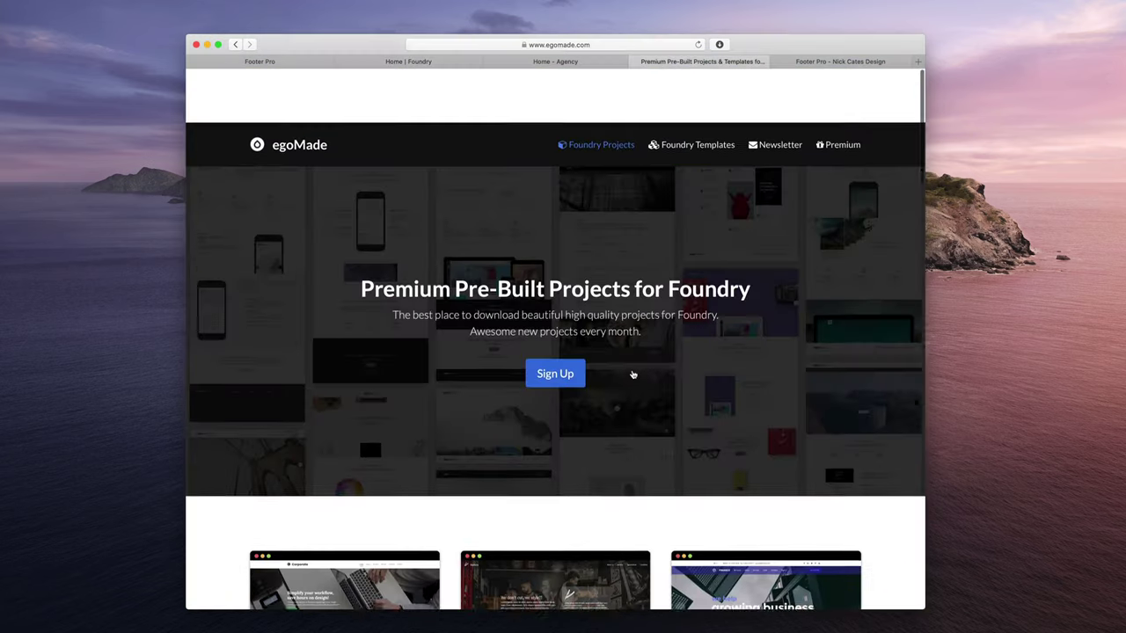
scroll(633, 375, "down", 1)
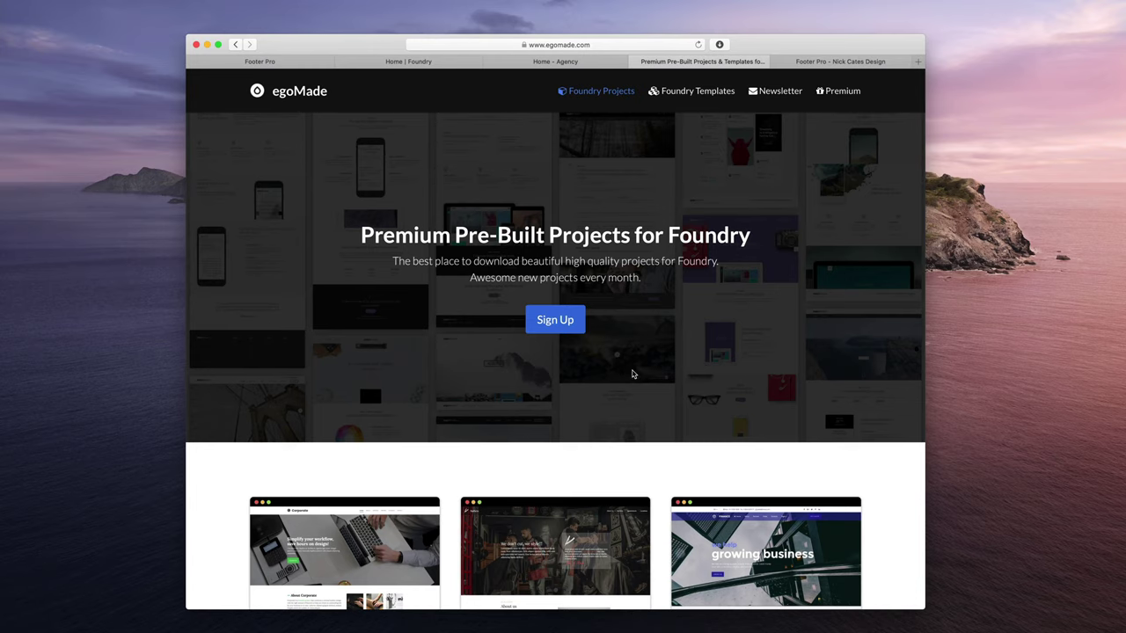
scroll(631, 374, "down", 1)
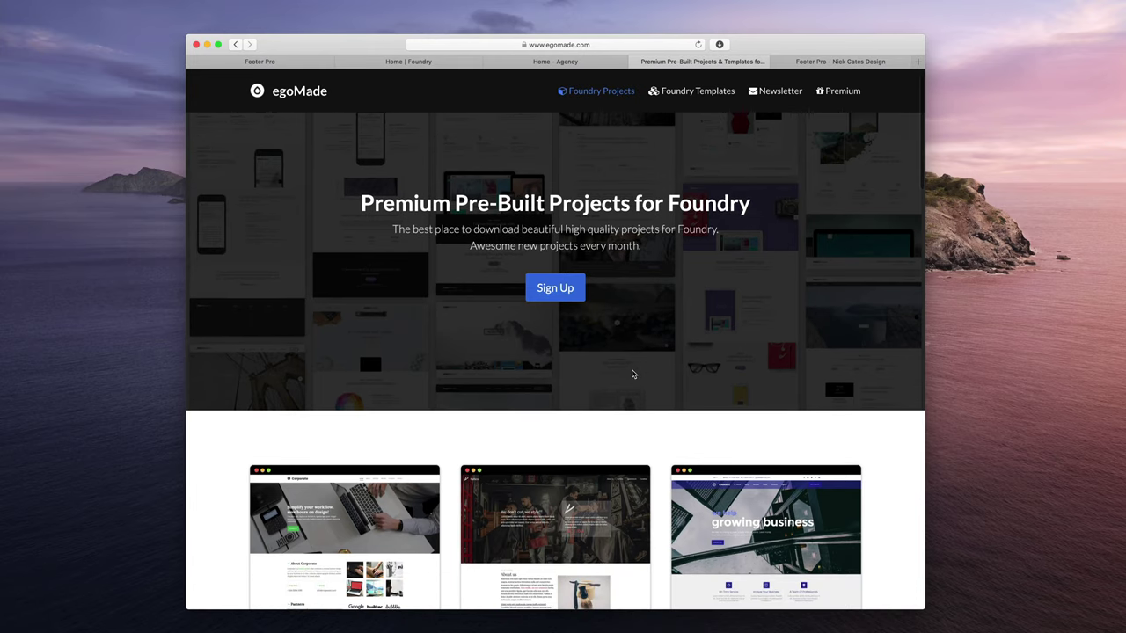
scroll(632, 374, "down", 1)
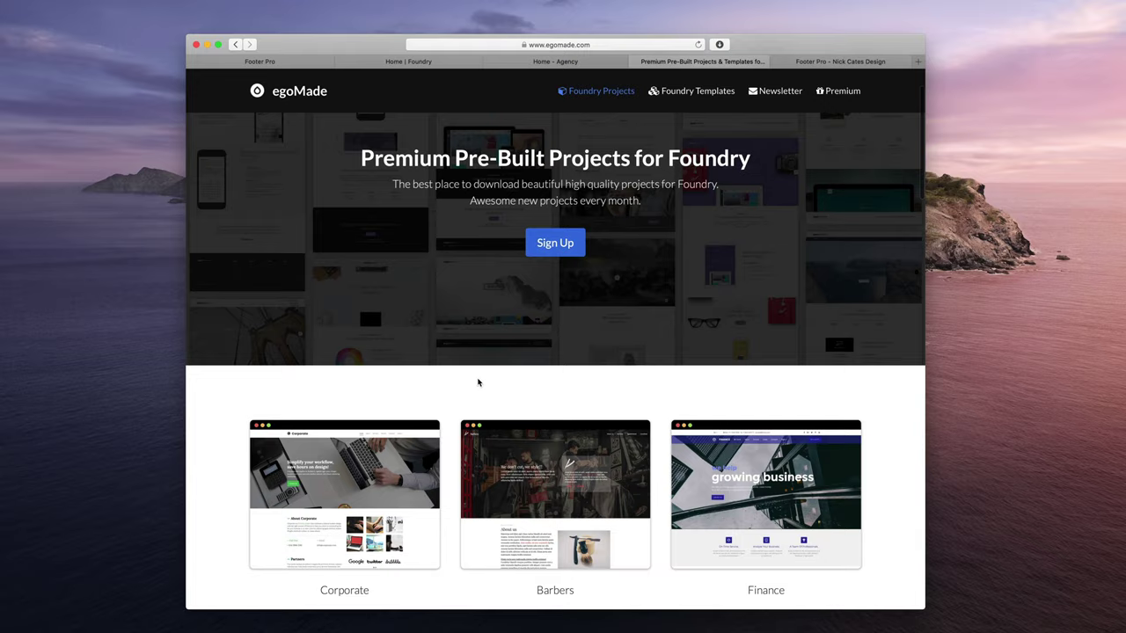
scroll(478, 381, "down", 5)
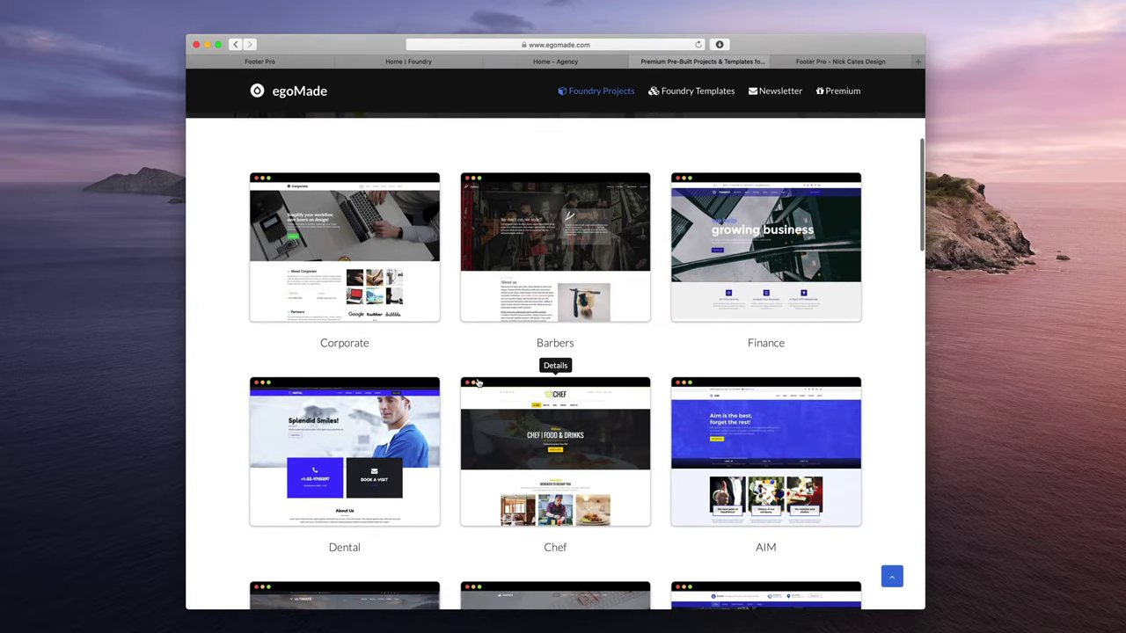
scroll(584, 249, "up", 6)
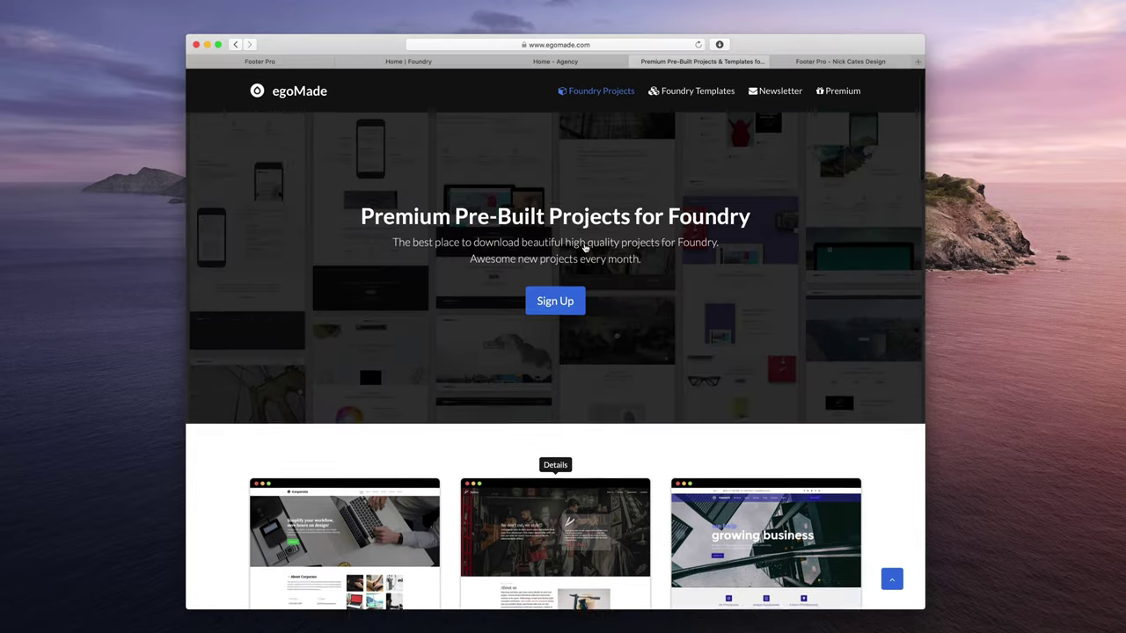
scroll(584, 249, "up", 1)
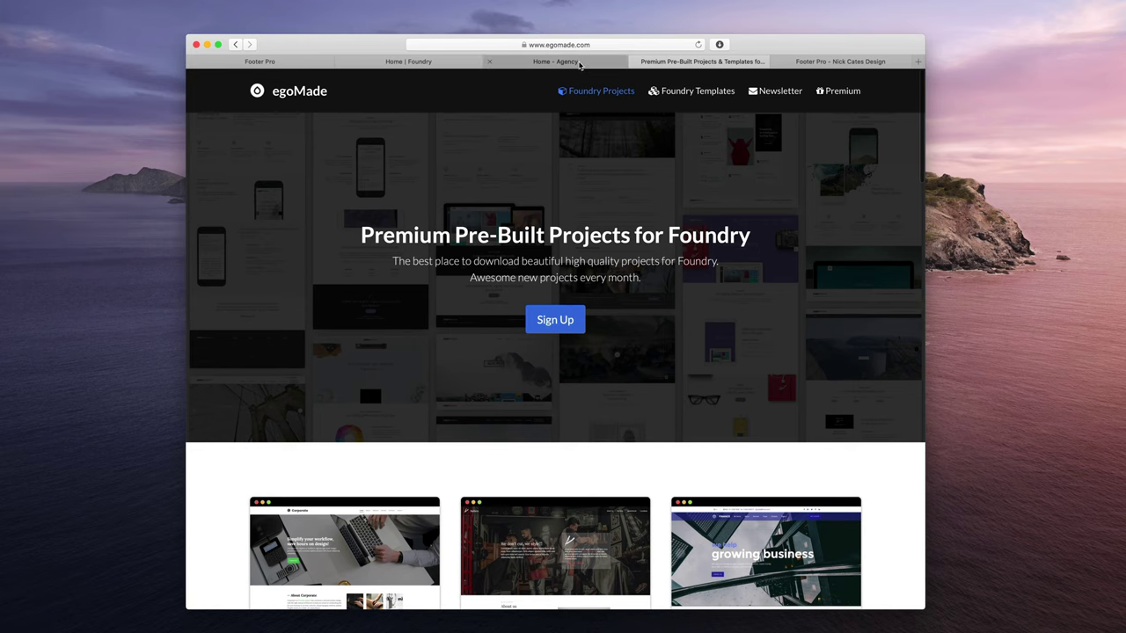
Look through the Agency demo website from its banner to the end of the page
left_click(563, 62)
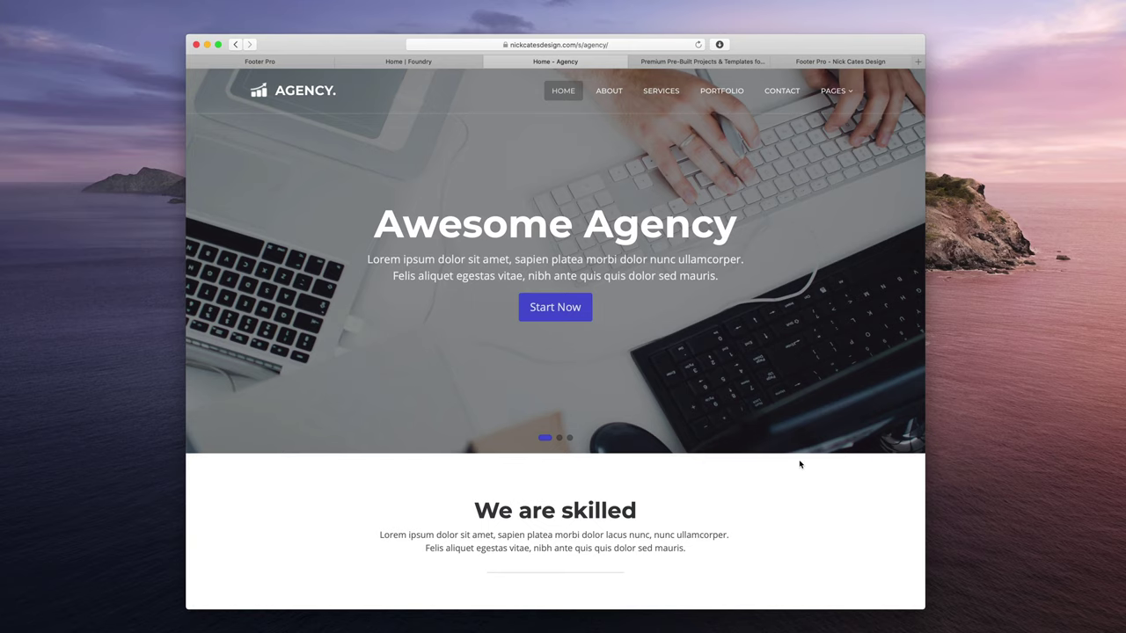
scroll(798, 459, "down", 15)
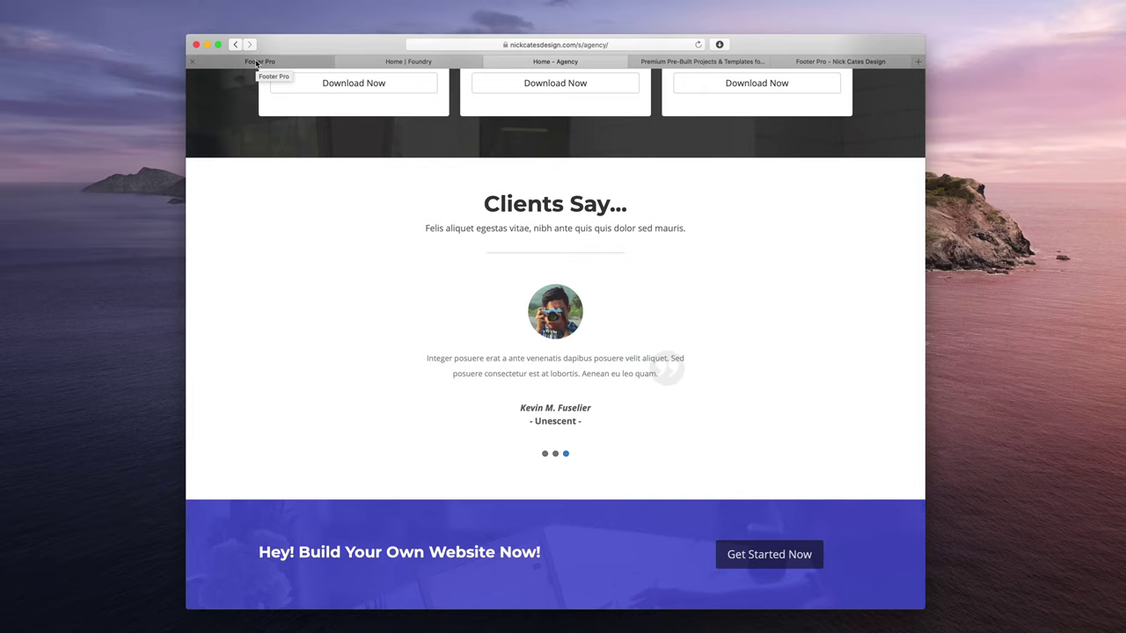
Return to the Footer Pro app, browse the premium footer themes and load the Spotify theme
left_click(256, 63)
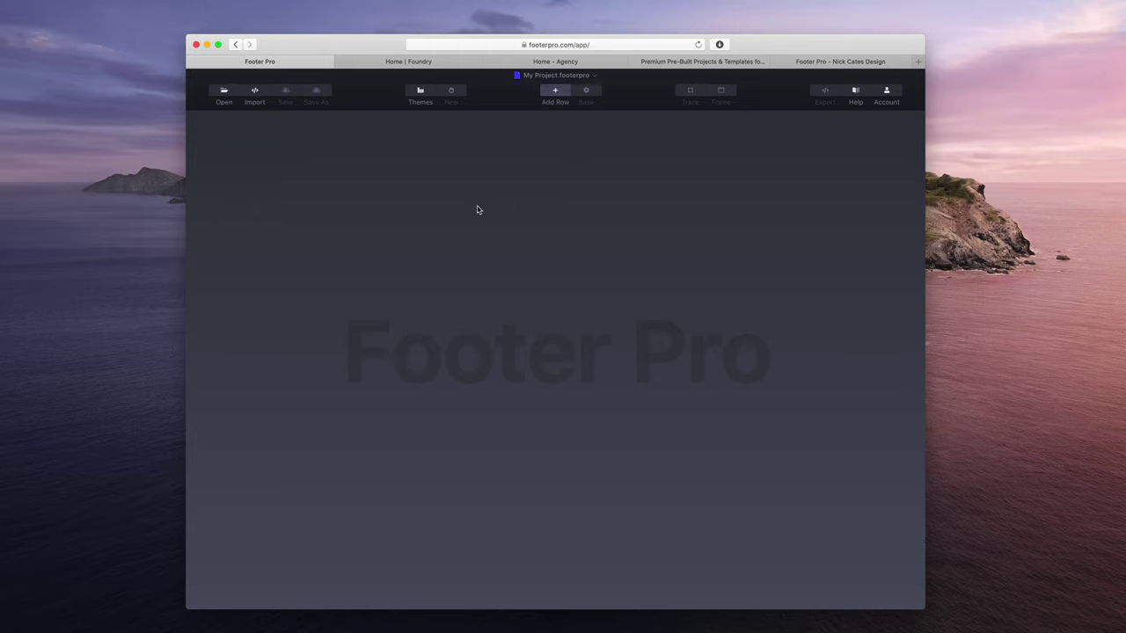
left_click(421, 94)
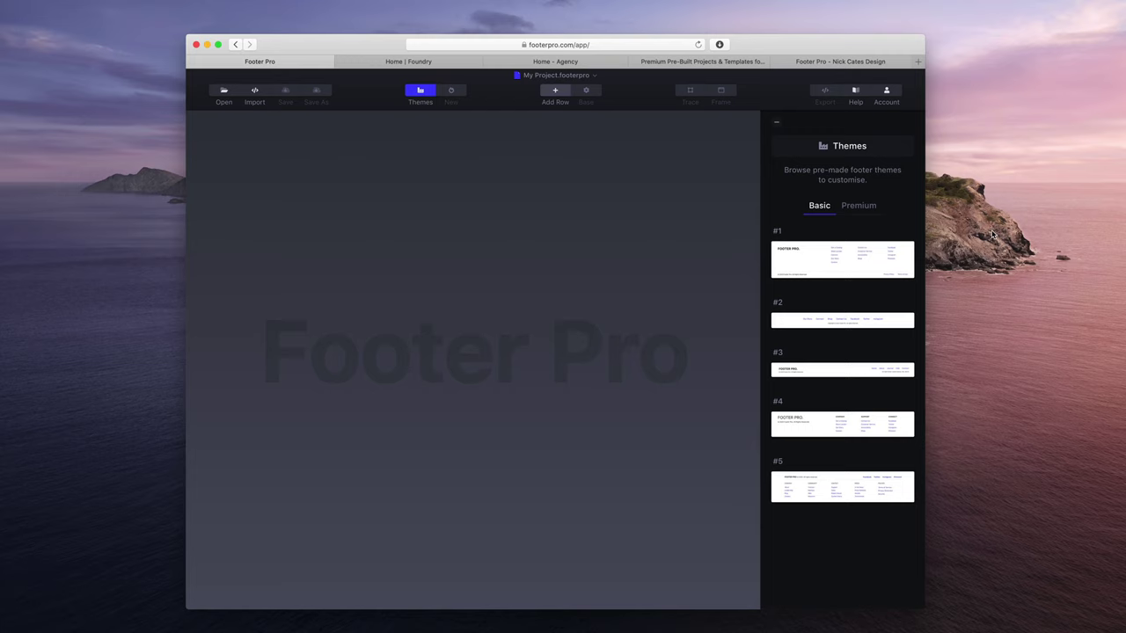
left_click(852, 204)
scroll(873, 315, "down", 10)
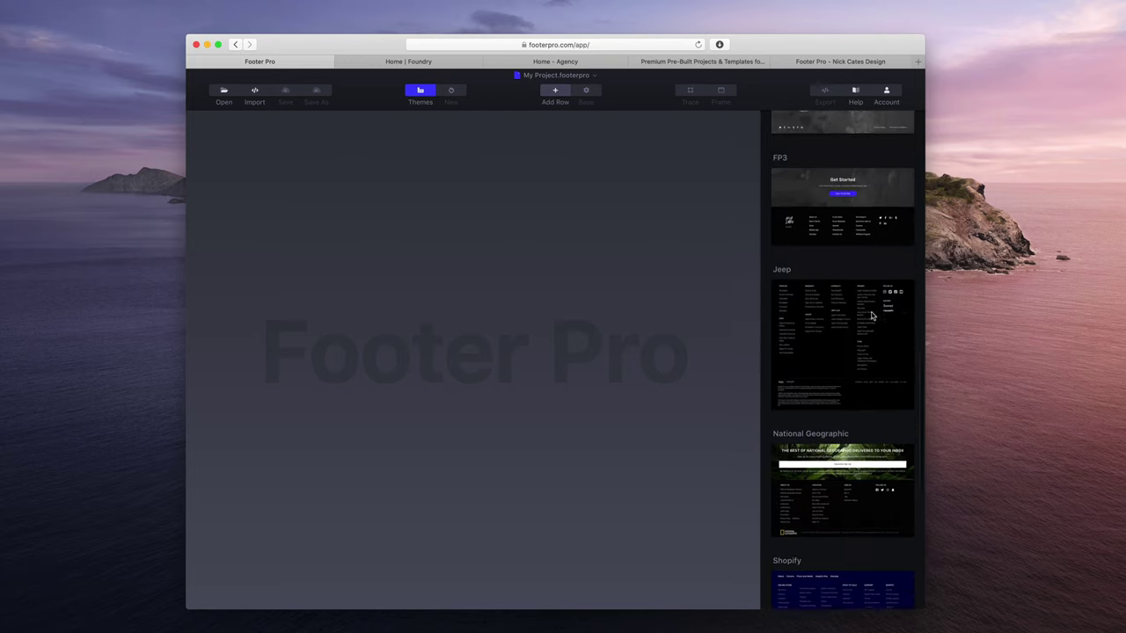
scroll(873, 315, "up", 10)
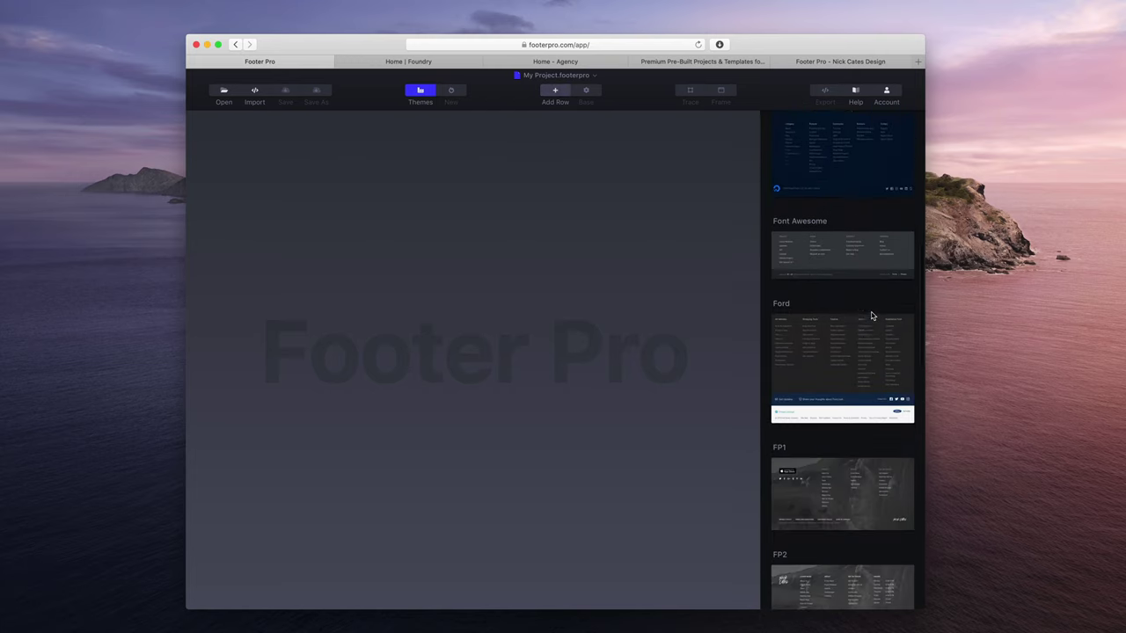
scroll(872, 315, "down", 10)
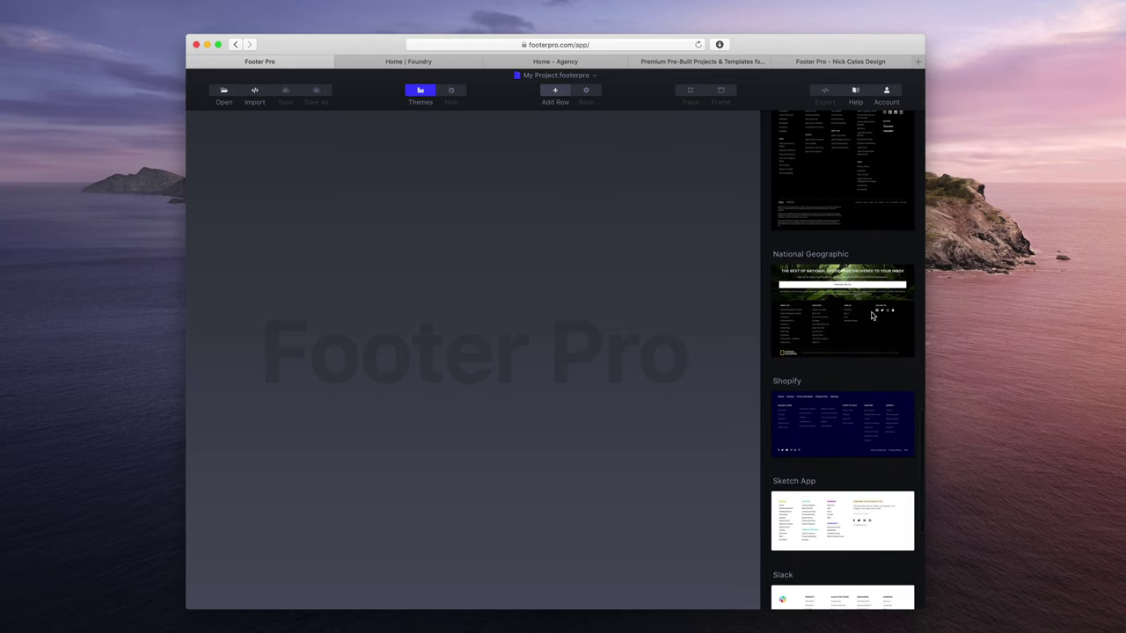
scroll(872, 314, "down", 5)
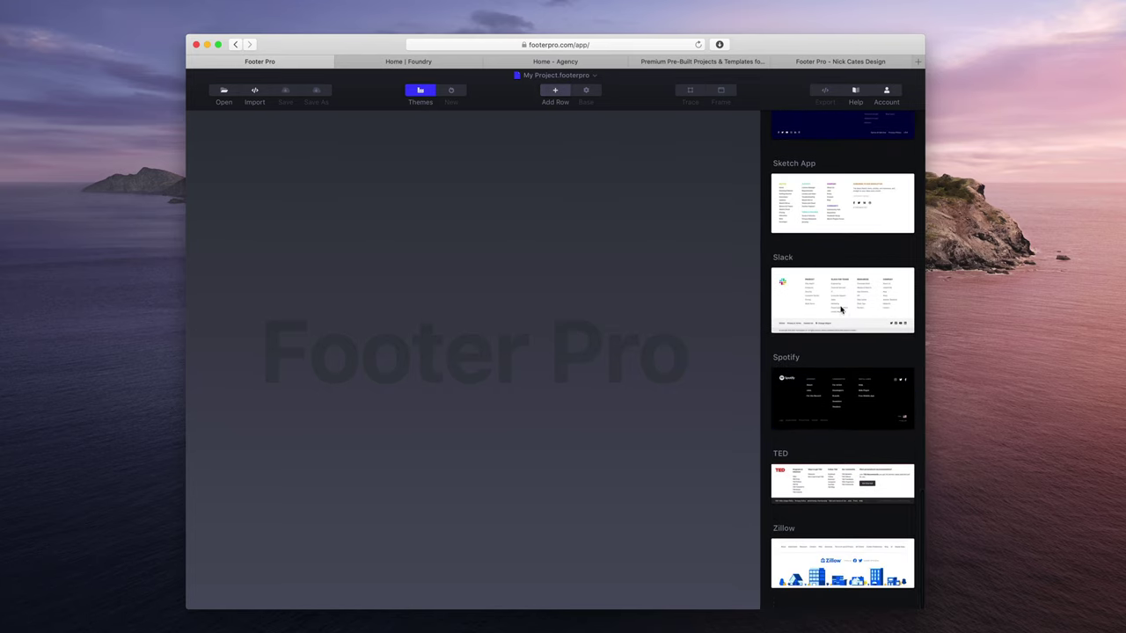
left_click(850, 399)
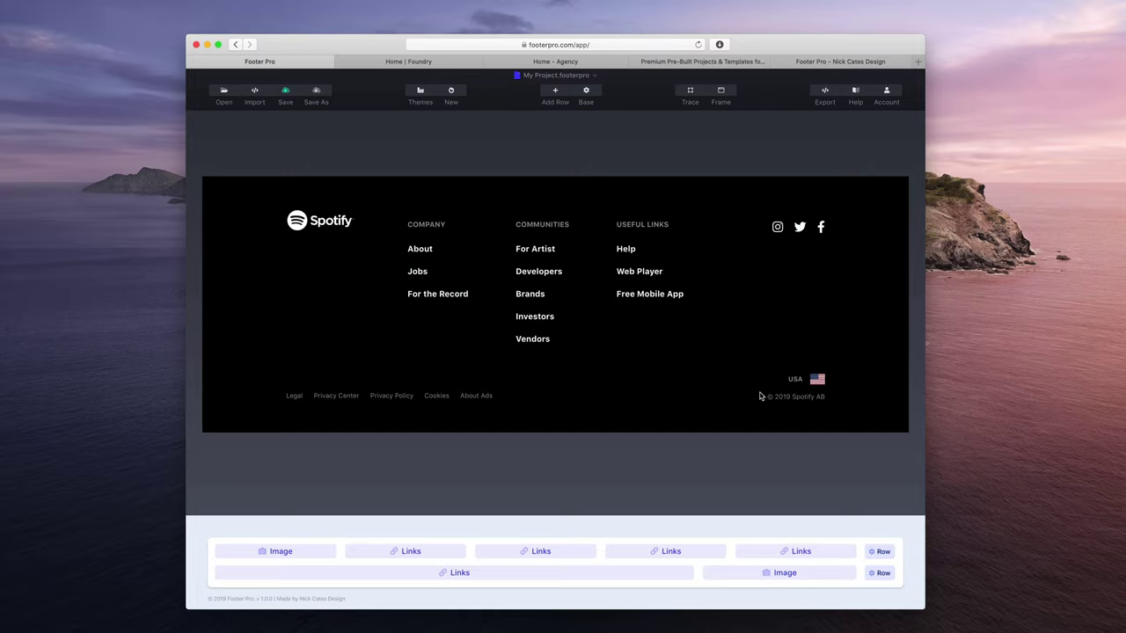
Revisit the end of the Agency demo page and copy its web address
left_click(563, 63)
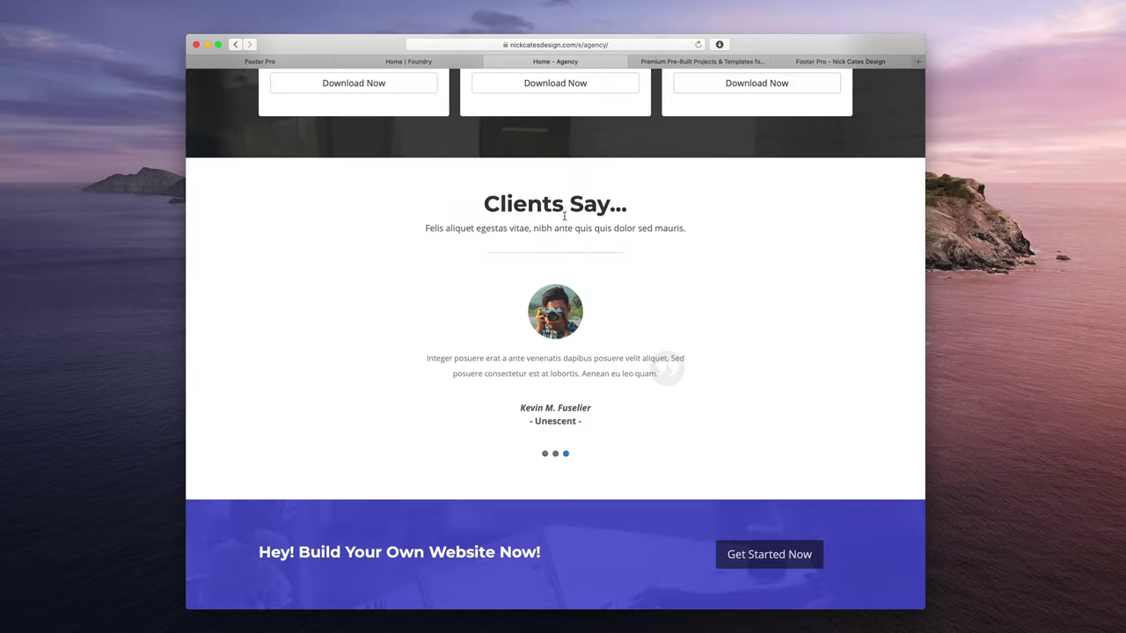
scroll(564, 220, "up", 5)
scroll(565, 220, "down", 15)
left_click(607, 44)
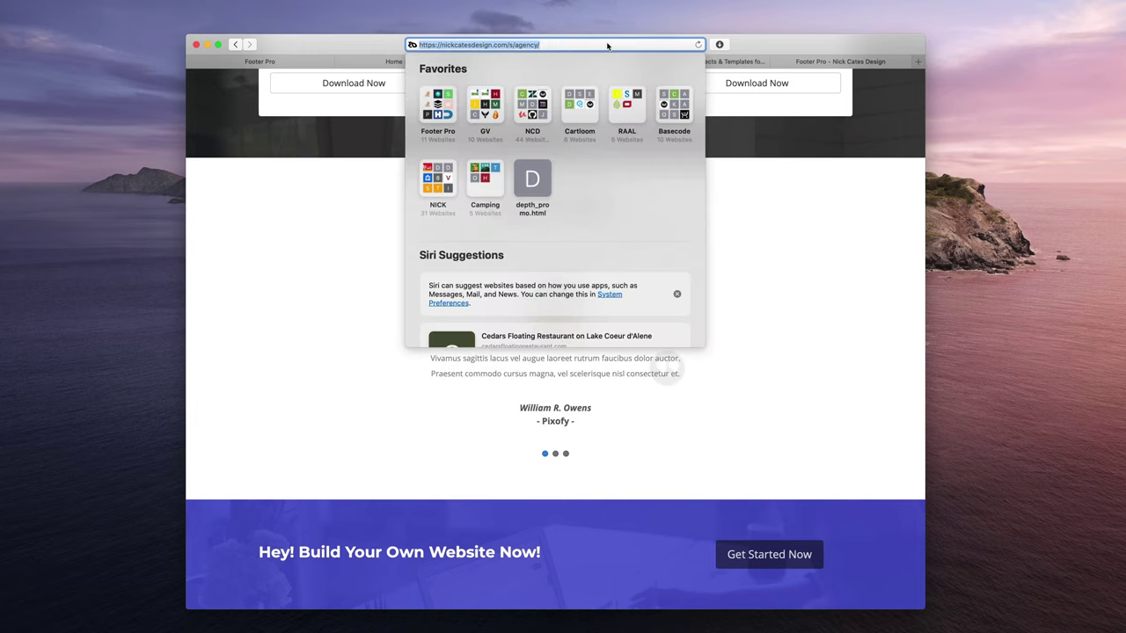
left_click(260, 63)
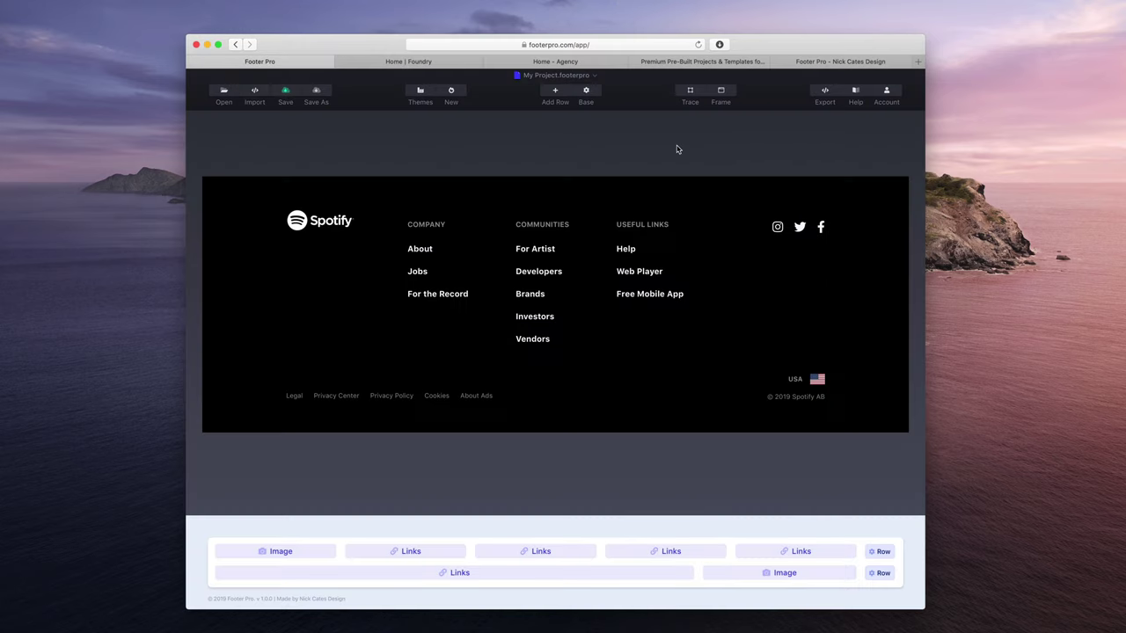
left_click(729, 95)
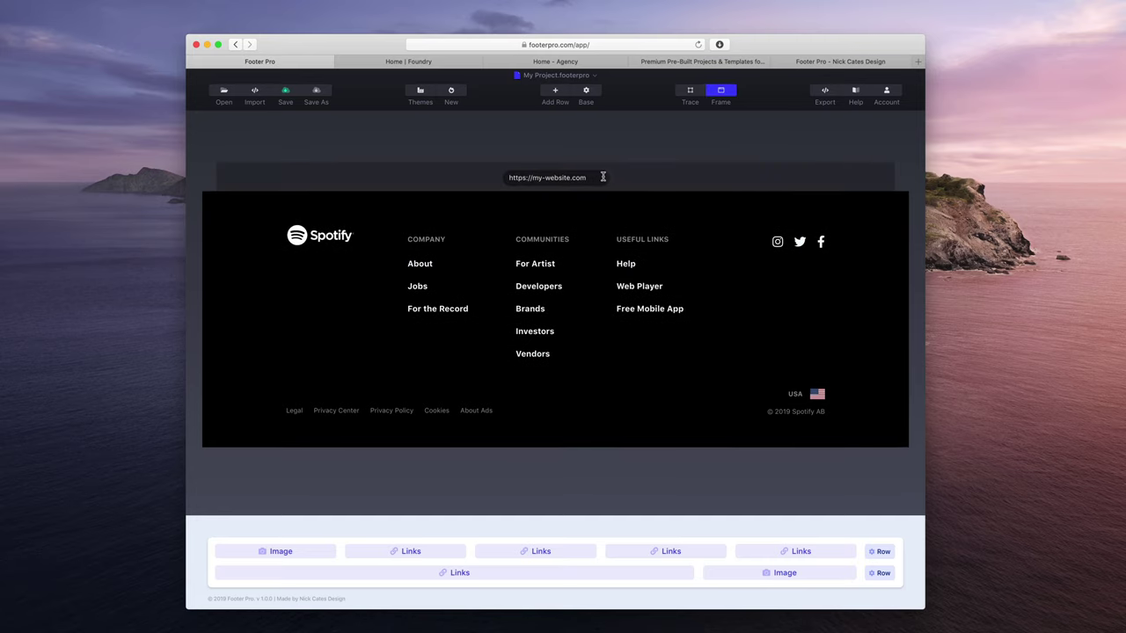
left_click_drag(604, 176, 481, 159)
key("super+v")
key("Return")
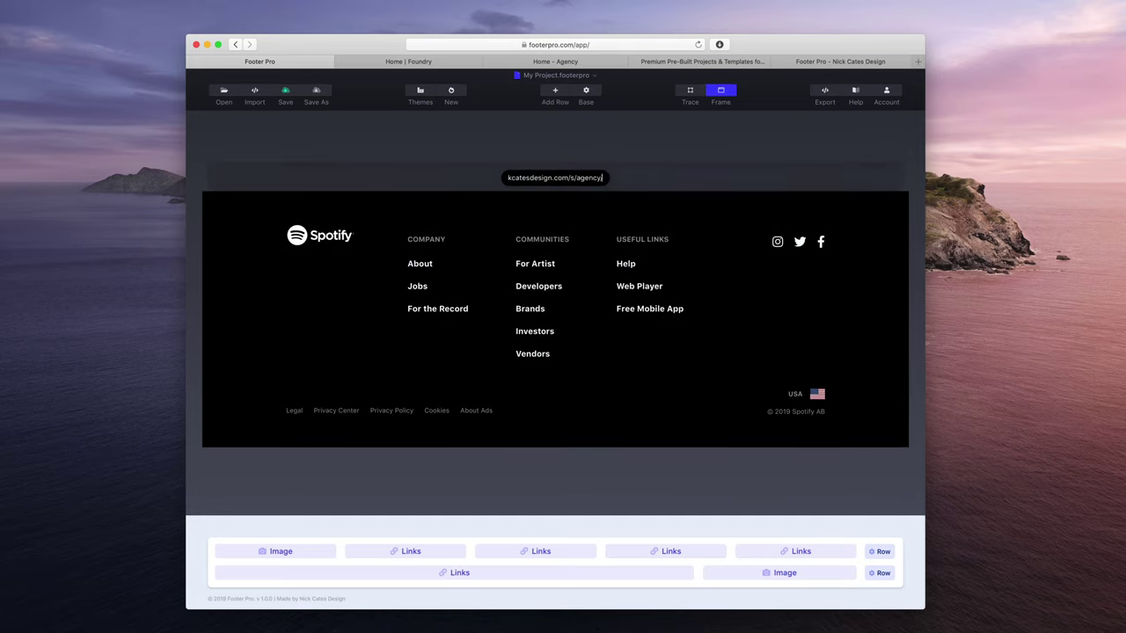
Examine how the Spotify footer fits beneath the framed Agency page, and turn the frame preview off
scroll(754, 281, "down", 15)
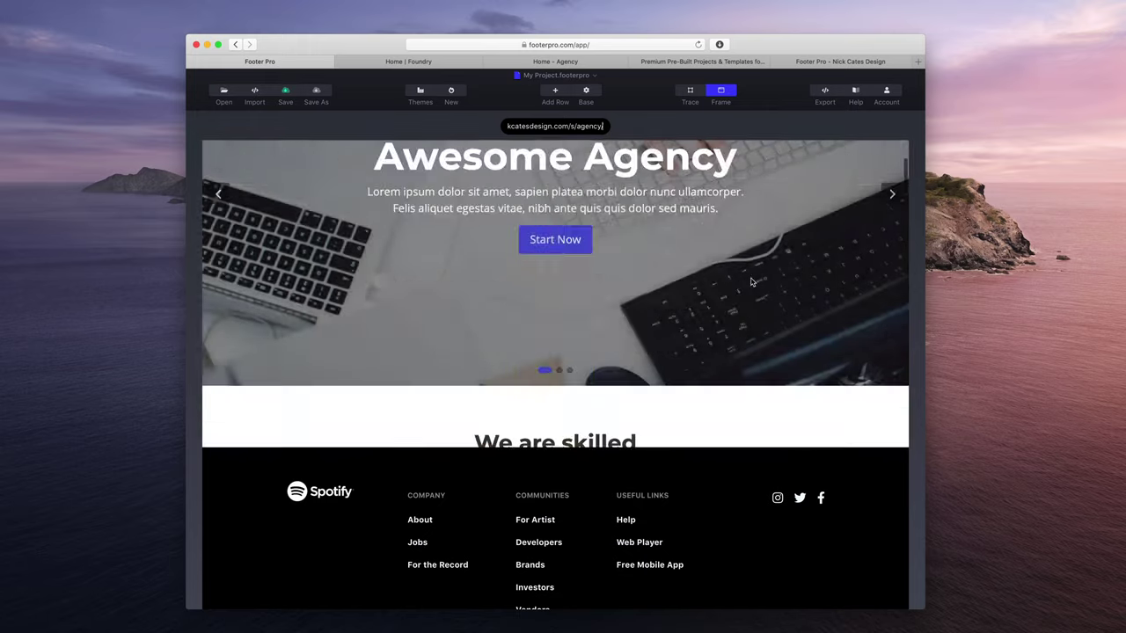
scroll(847, 512, "down", 5)
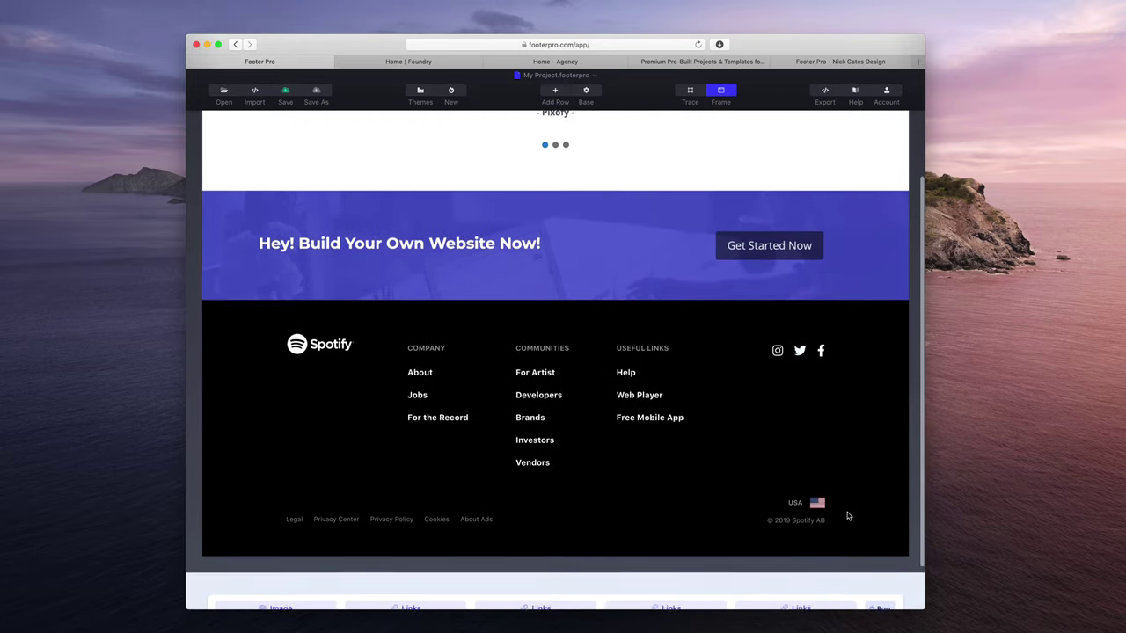
scroll(847, 513, "up", 5)
scroll(847, 517, "down", 3)
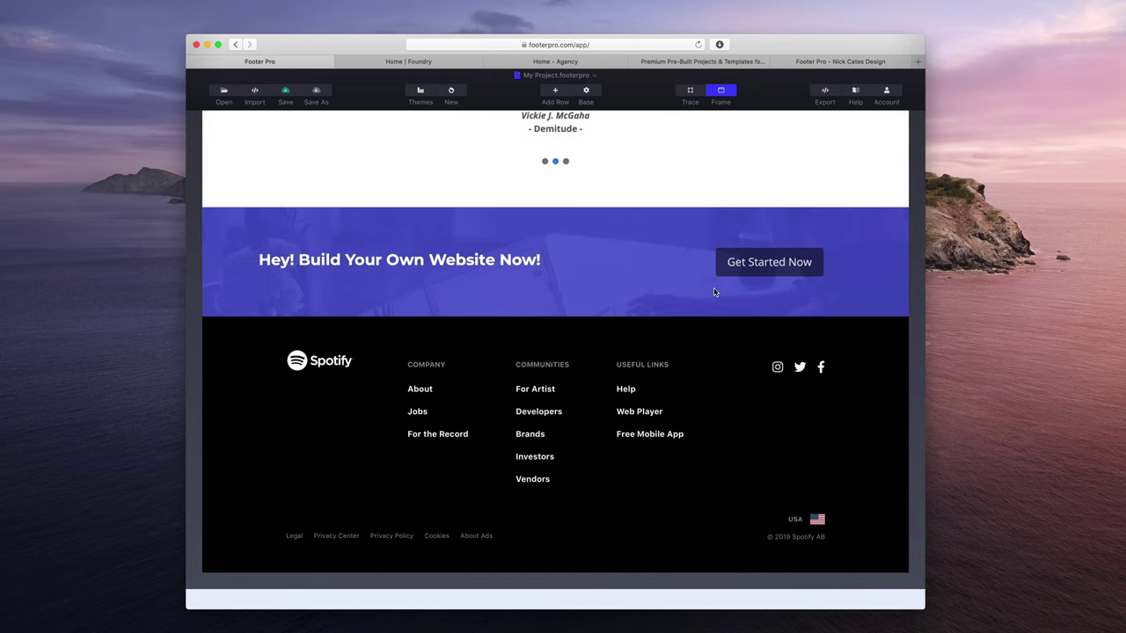
scroll(798, 450, "down", 2)
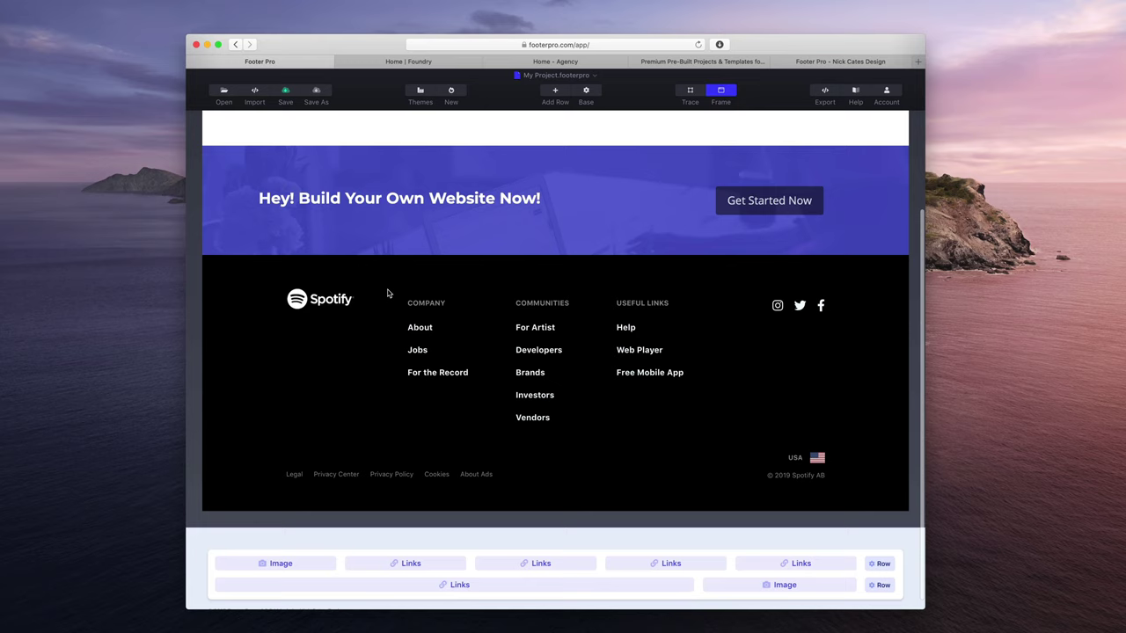
scroll(562, 363, "down", 1)
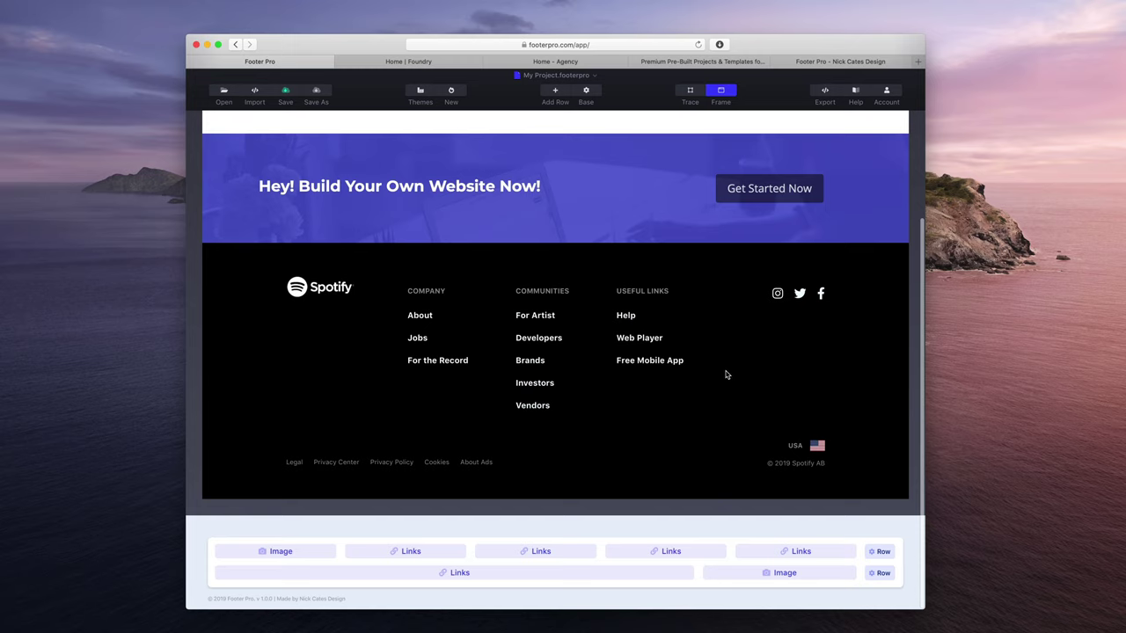
scroll(727, 374, "up", 3)
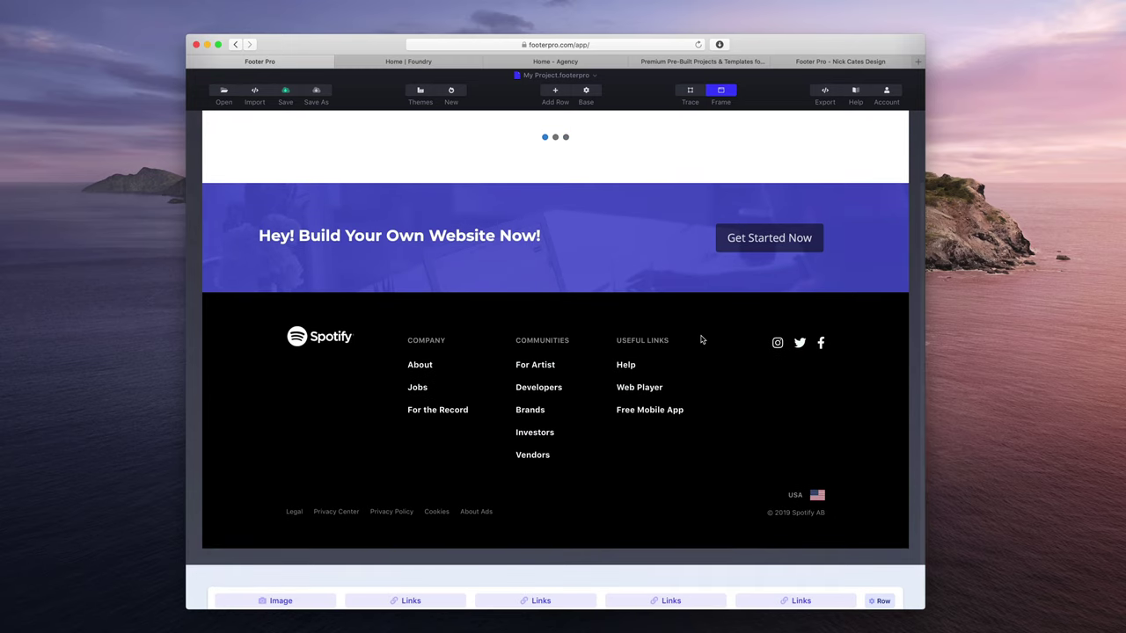
scroll(734, 388, "up", 1)
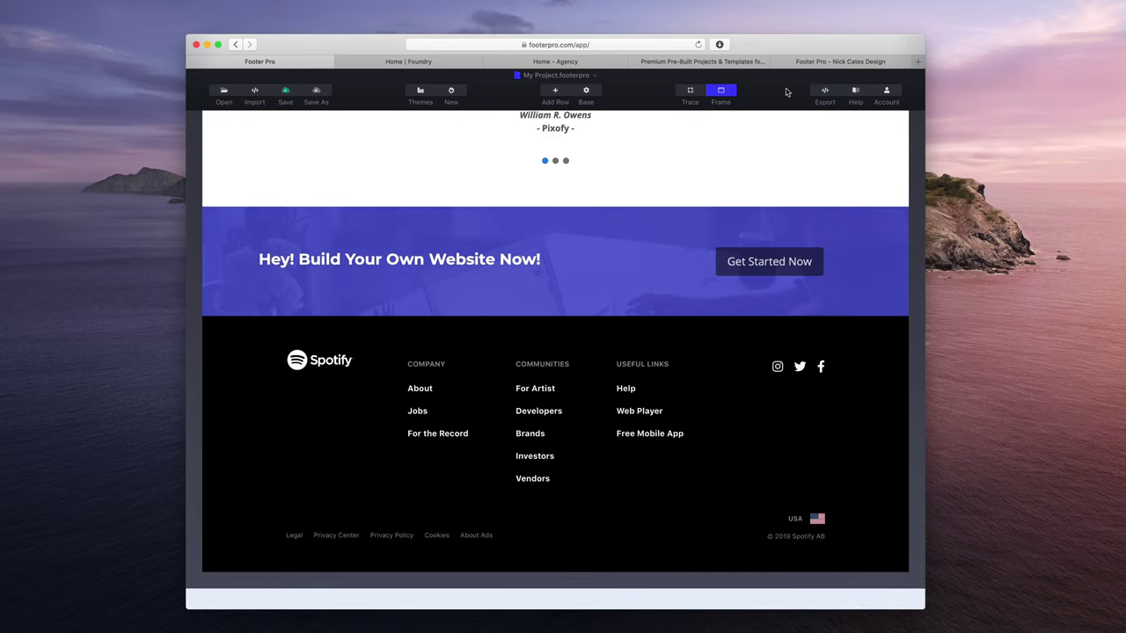
left_click(723, 92)
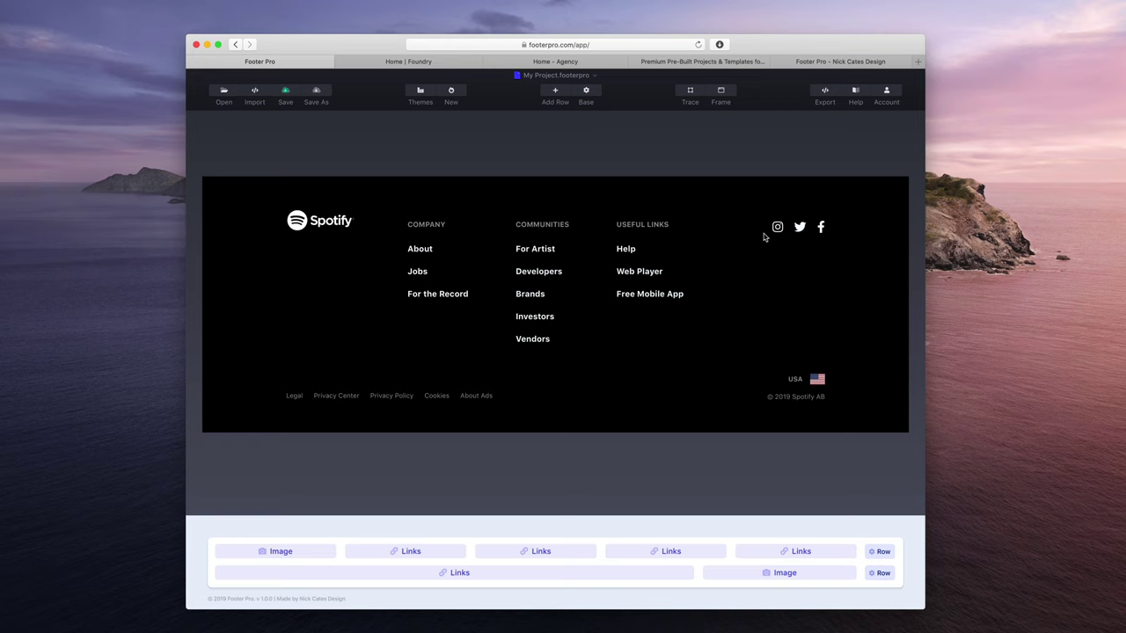
Display the Spotify footer's export code, then switch to the Agency-FP website project and look over the Home page preview
left_click(825, 91)
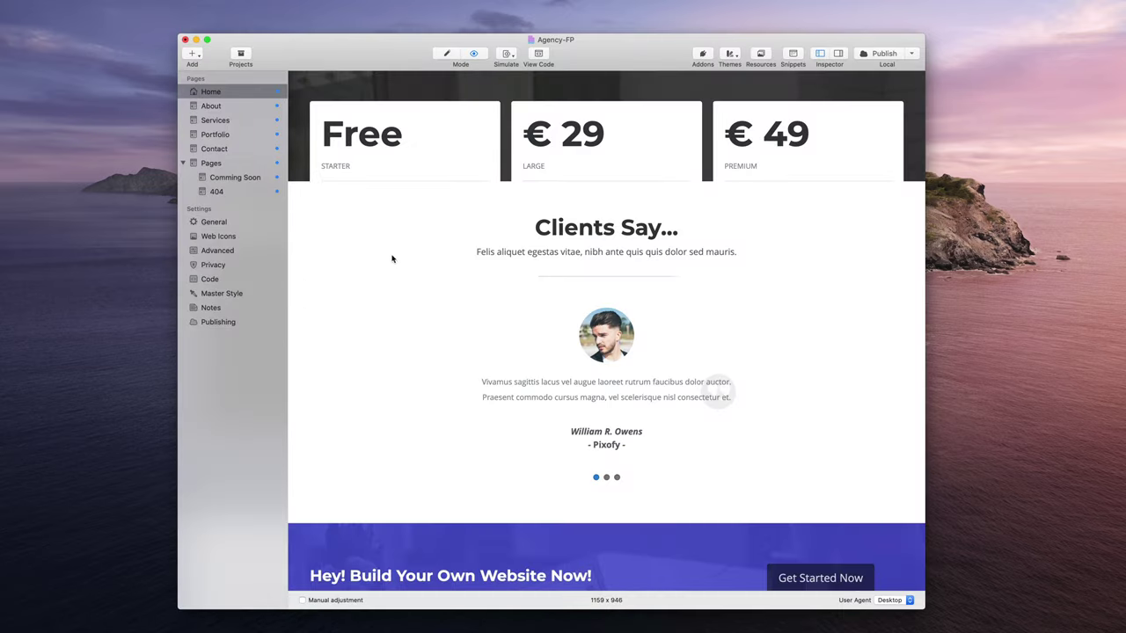
scroll(352, 280, "up", 20)
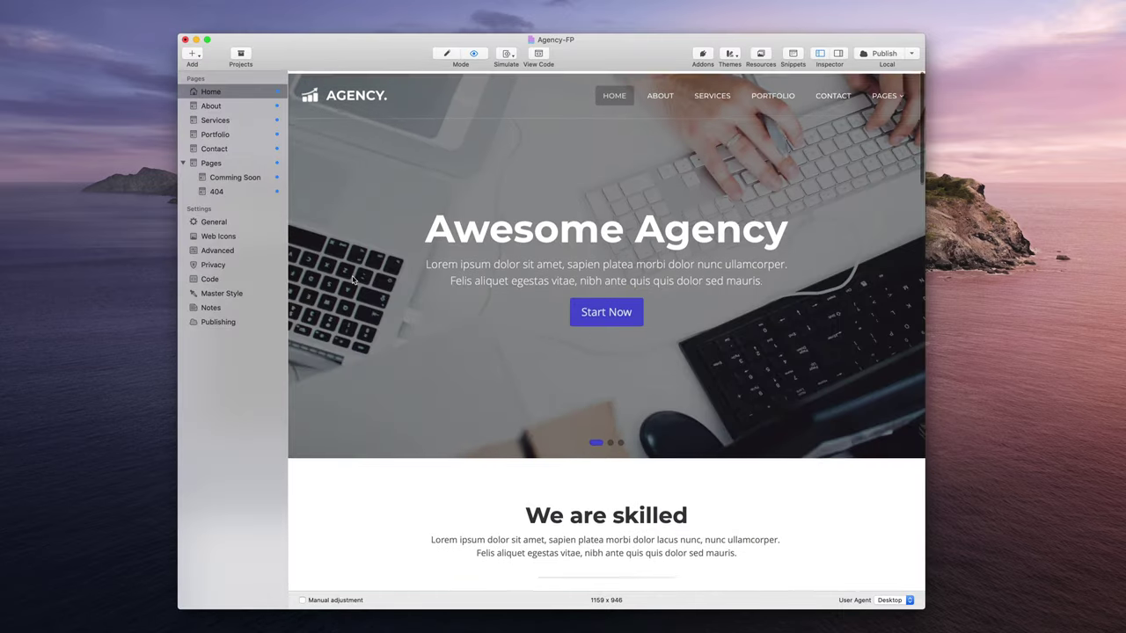
scroll(353, 280, "down", 20)
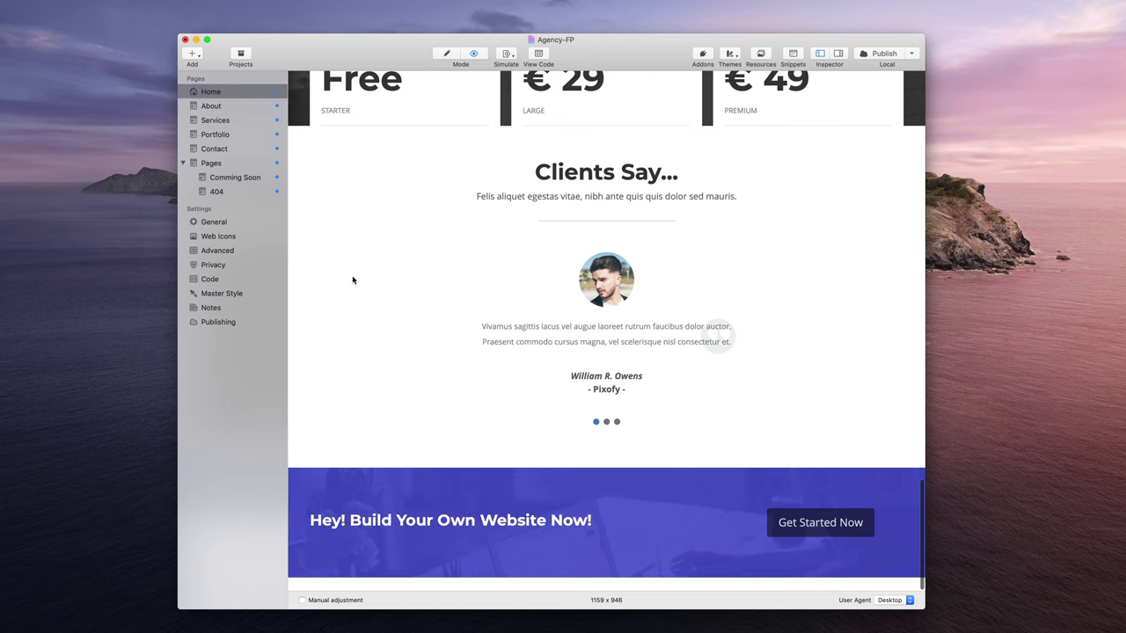
In edit mode, search the stacks library for "footer" and add the Footer Pro stack beneath the Home page's Get Started banner
key("super+shift+e")
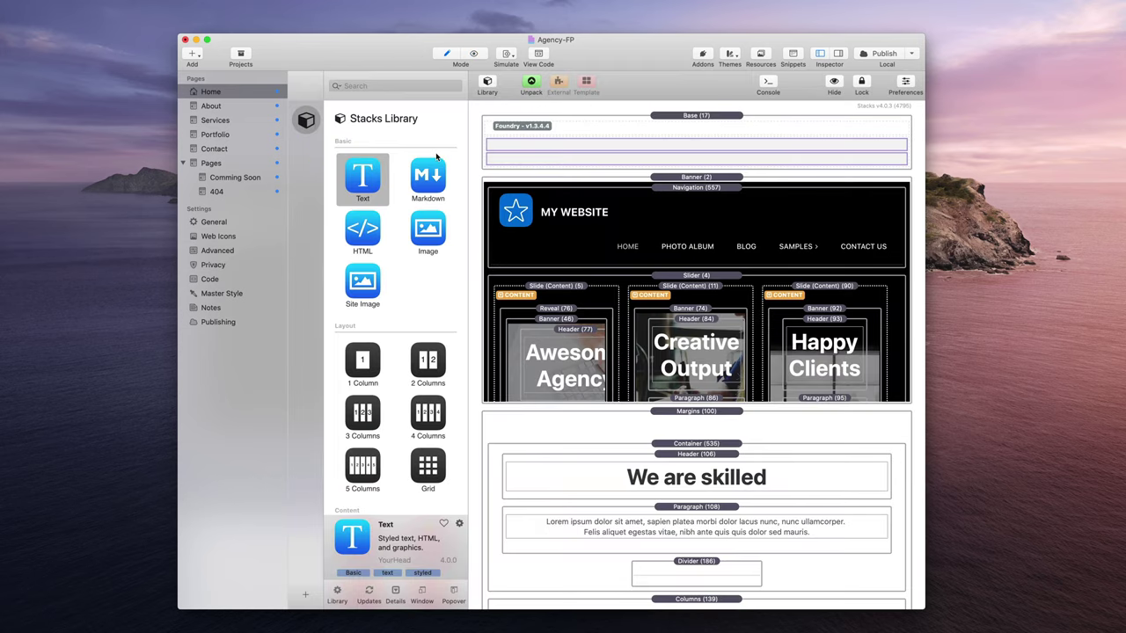
left_click(385, 86)
type("footer")
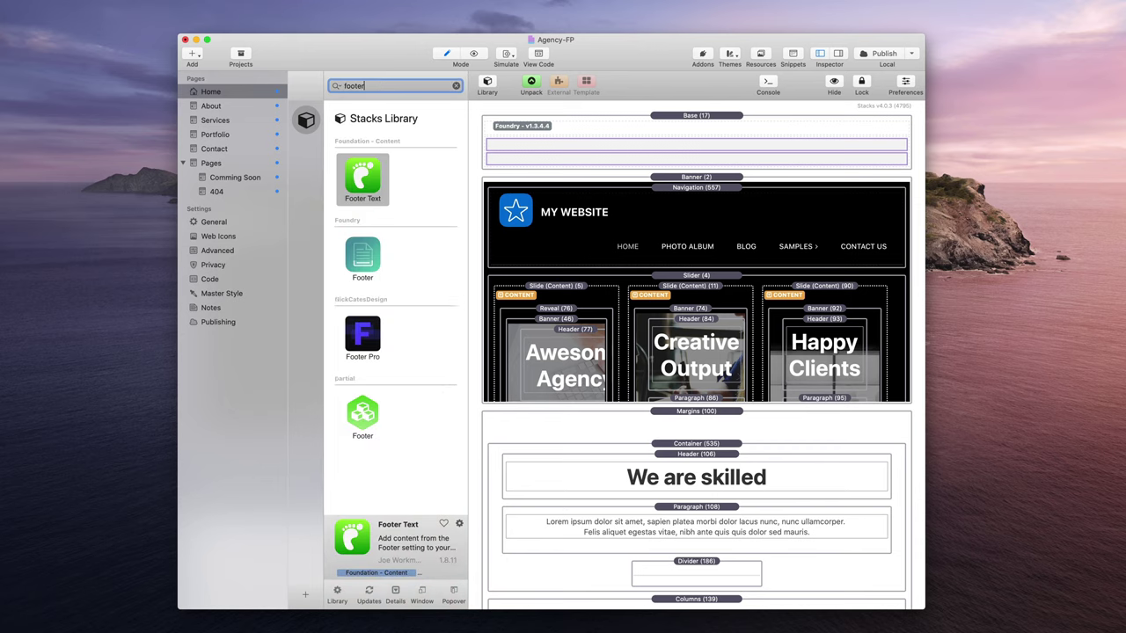
left_click(358, 339)
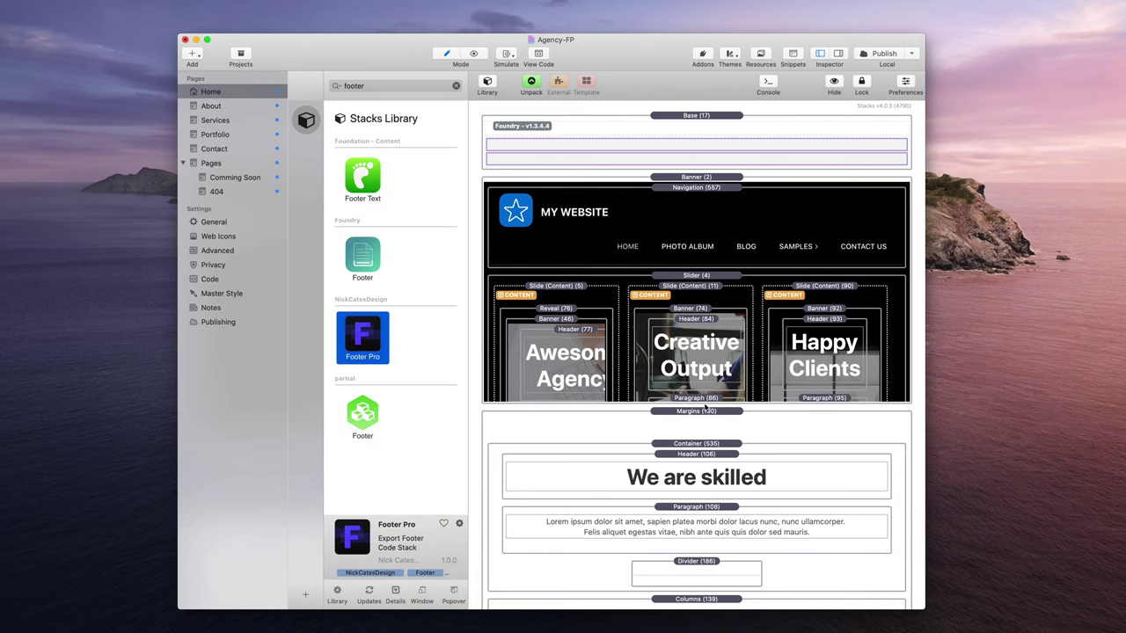
scroll(703, 409, "down", 15)
scroll(701, 407, "down", 10)
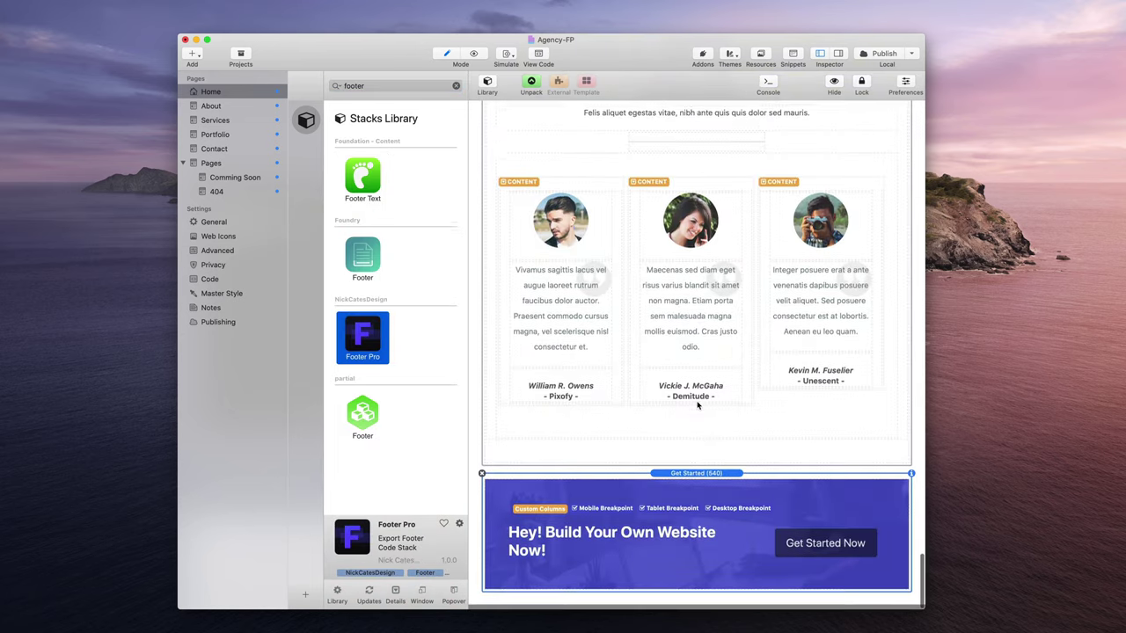
left_click_drag(366, 335, 633, 565)
scroll(634, 566, "down", 2)
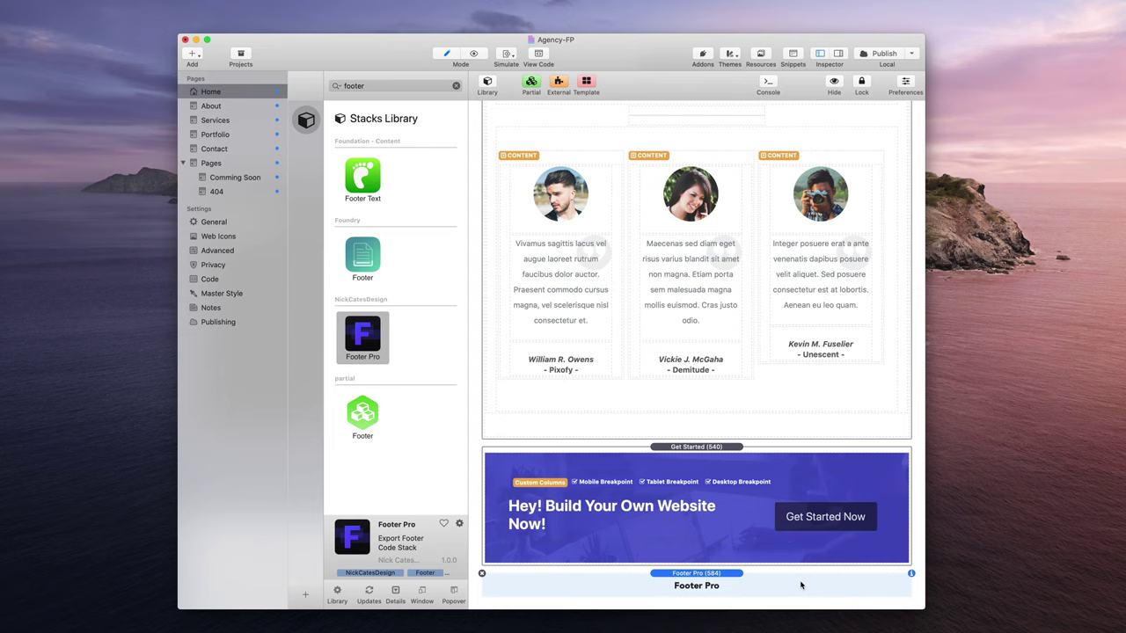
Hide the stacks library, show the Footer Pro stack's settings and move the project window aside to reach the browser behind it
left_click(489, 84)
scroll(880, 583, "down", 10)
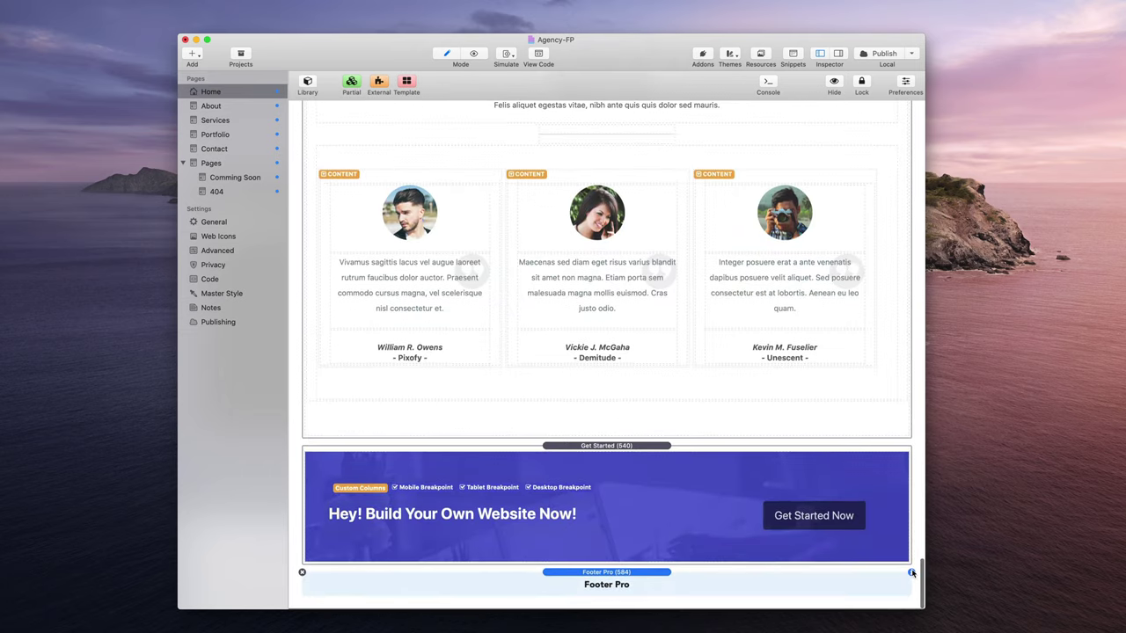
key("super+alt+i")
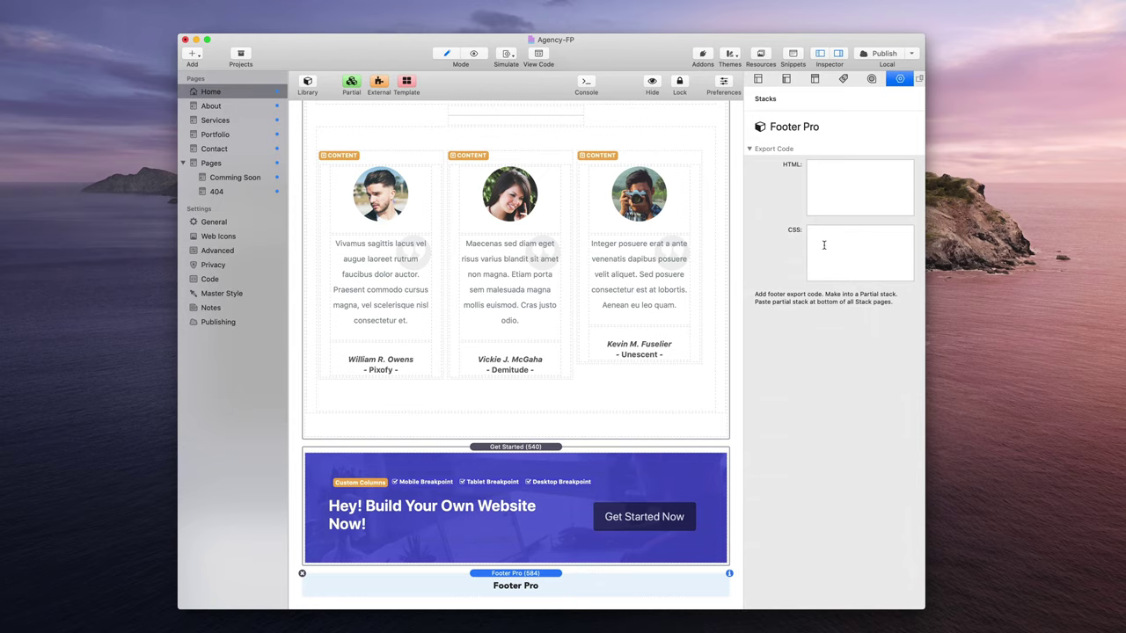
left_click_drag(633, 48, 741, 47)
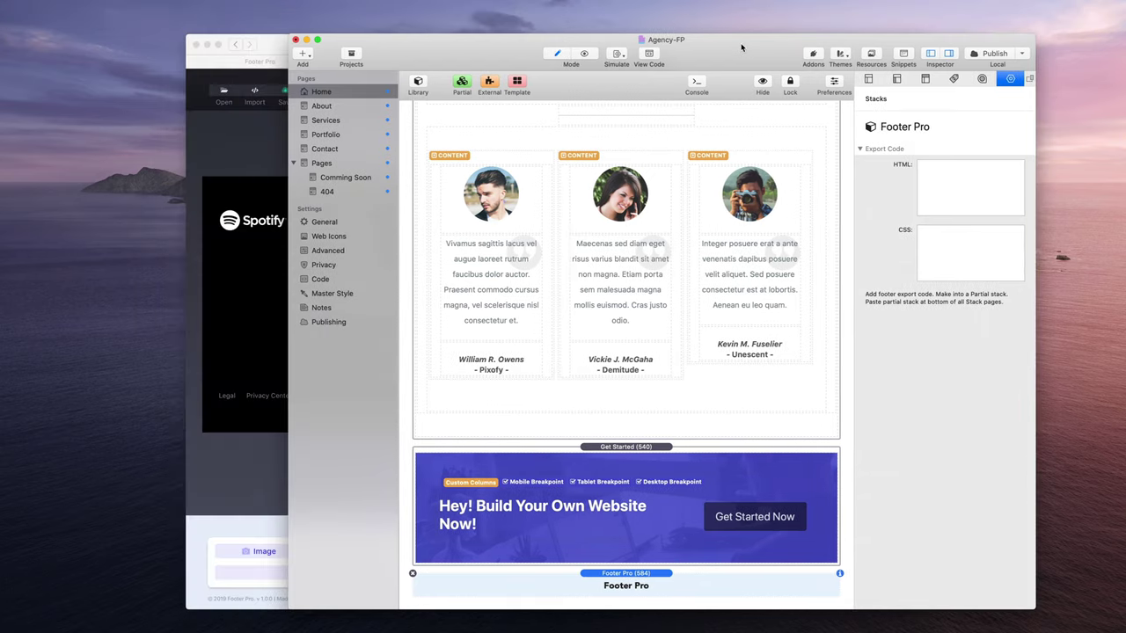
Copy the exported HTML from the Footer Pro web app and paste it into the Footer Pro stack's HTML field
left_click(259, 49)
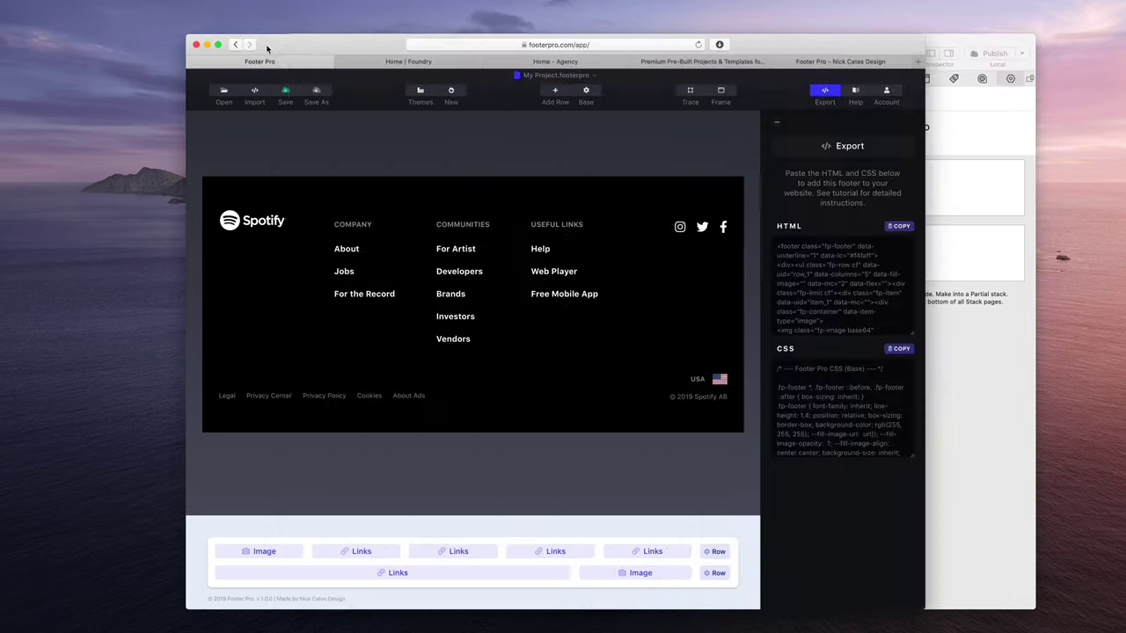
left_click(897, 226)
left_click(964, 187)
key("super+v")
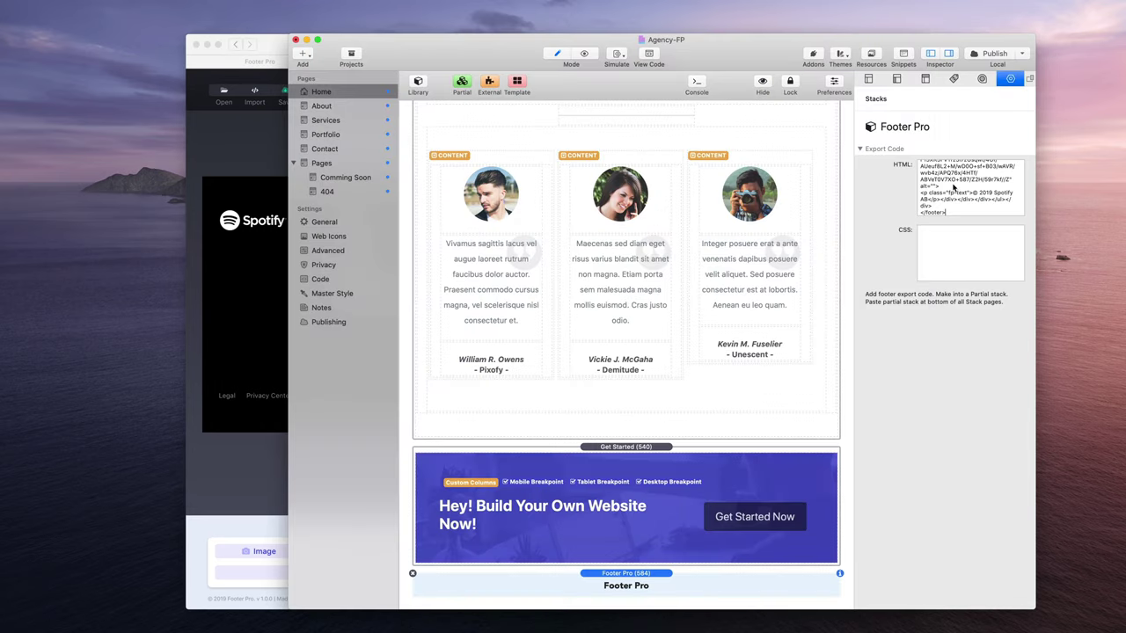
Copy the exported CSS from the Footer Pro web app and paste it into the Footer Pro stack's CSS field
left_click(279, 141)
left_click(897, 349)
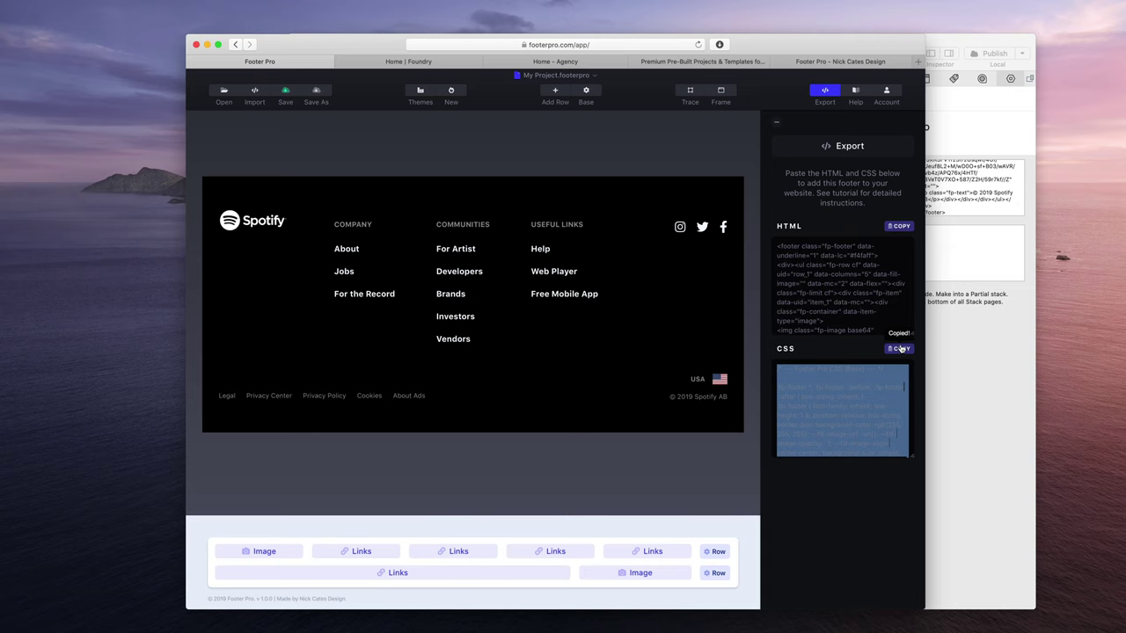
left_click(953, 251)
key("super+v")
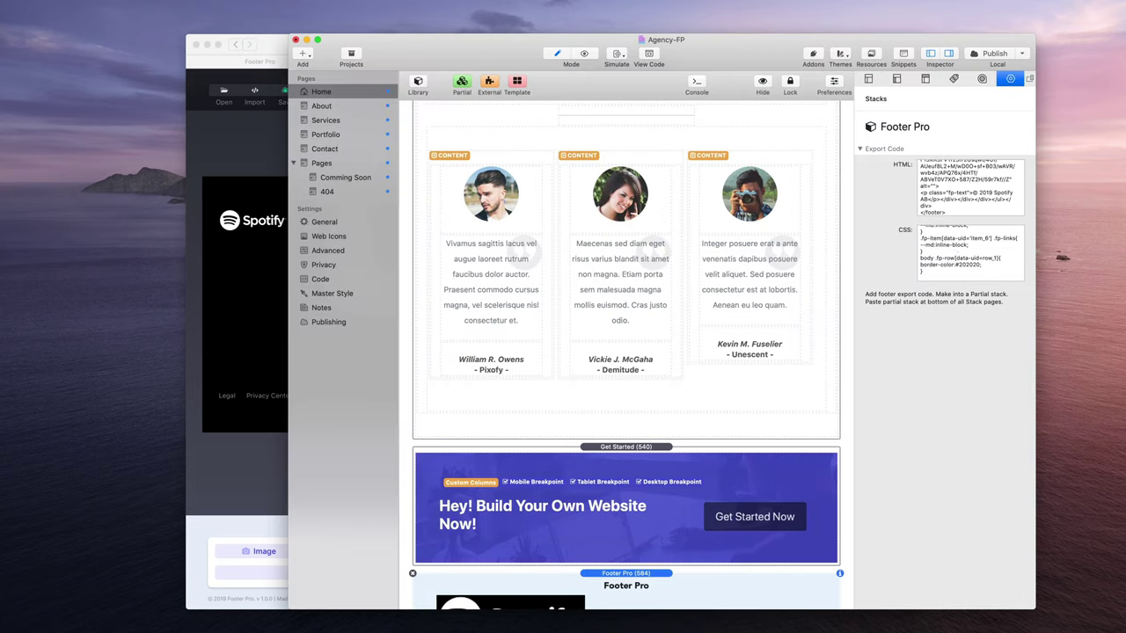
Move the project window back to the middle and hide the stack settings to view the full footer in edit mode
left_click(207, 45)
left_click_drag(457, 50, 369, 47)
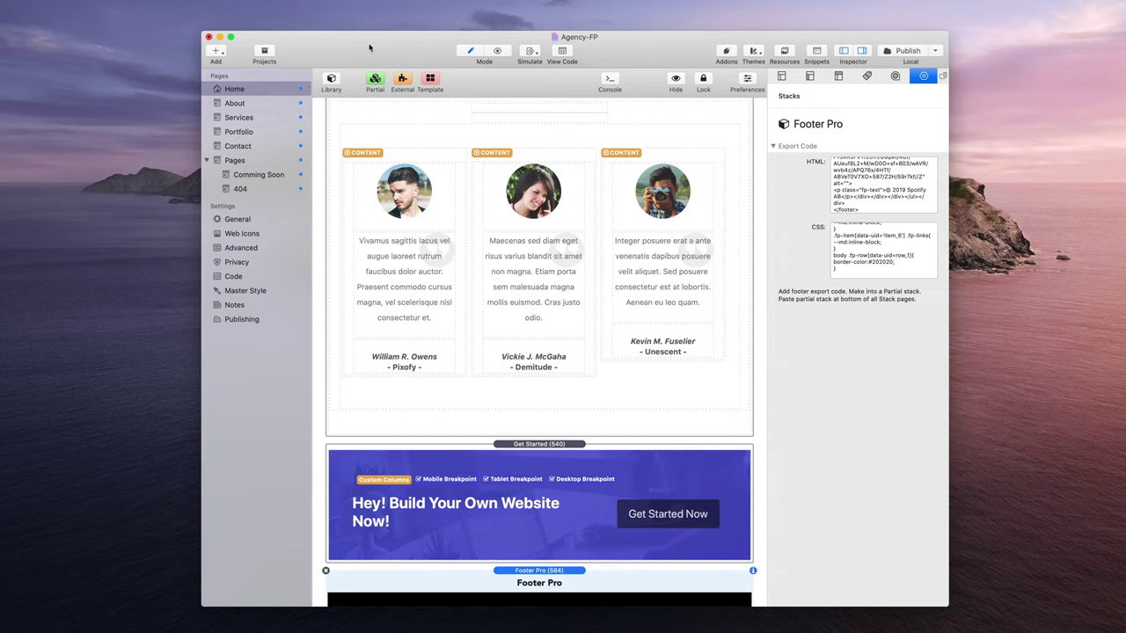
left_click(852, 54)
scroll(731, 231, "down", 10)
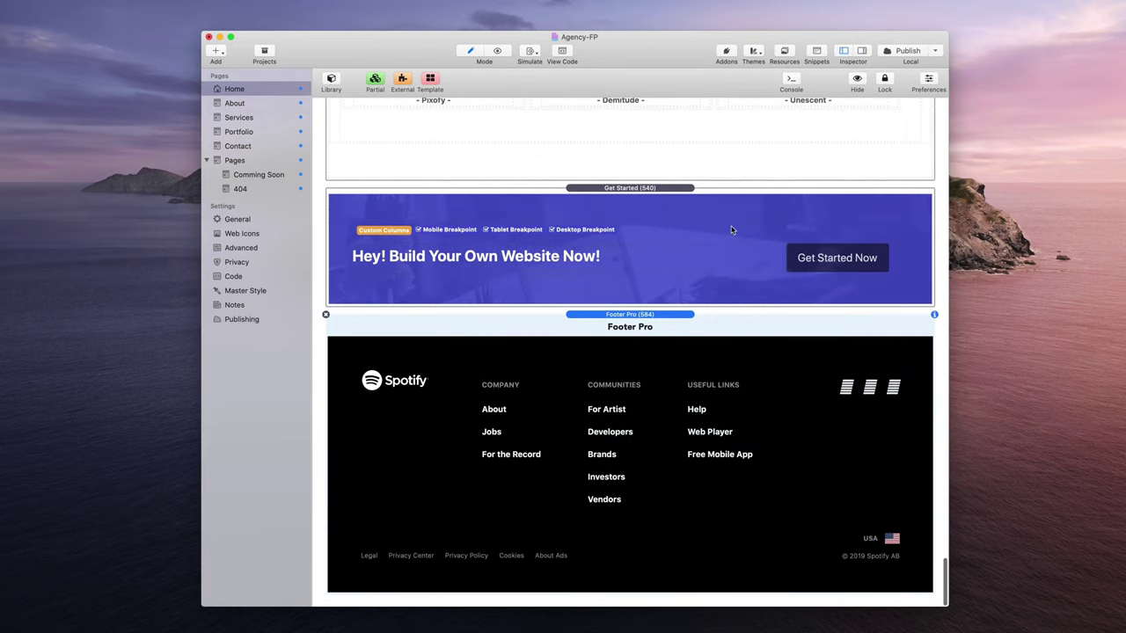
Preview the Home page in a slightly wider window and check how the footer sits at the end of the page
key("super+shift+p")
scroll(731, 231, "down", 10)
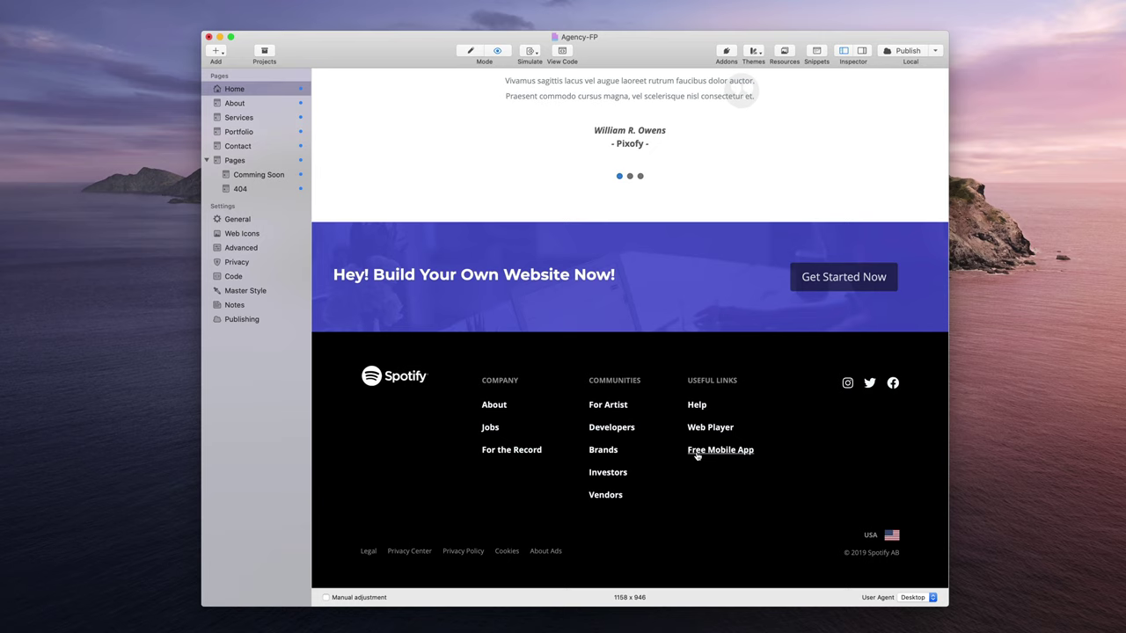
mouse_move(957, 607)
left_mouse_down()
mouse_move(805, 625)
mouse_move(977, 606)
left_mouse_up()
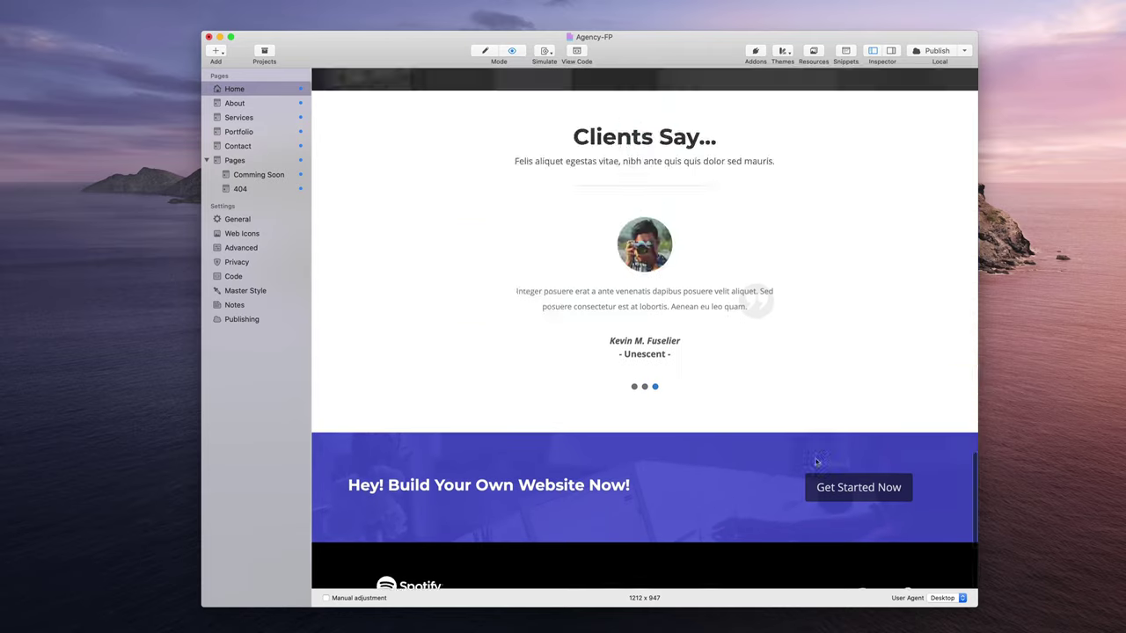
scroll(816, 462, "up", 20)
scroll(815, 462, "down", 20)
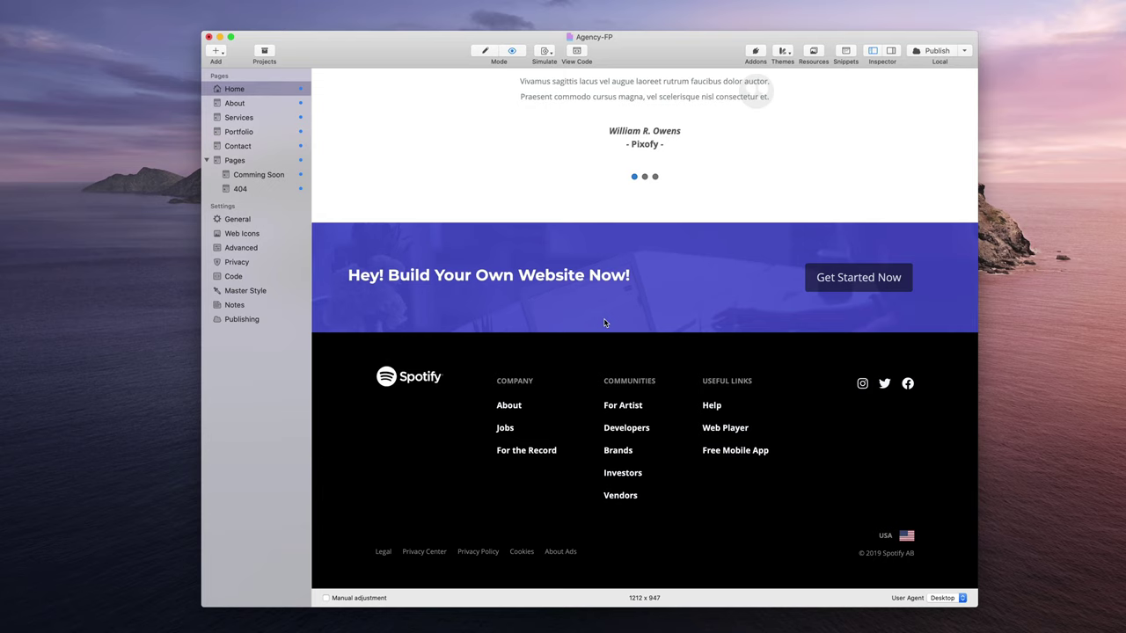
Return to edit mode and convert the Home page's Footer Pro stack into a partial
key("super+p")
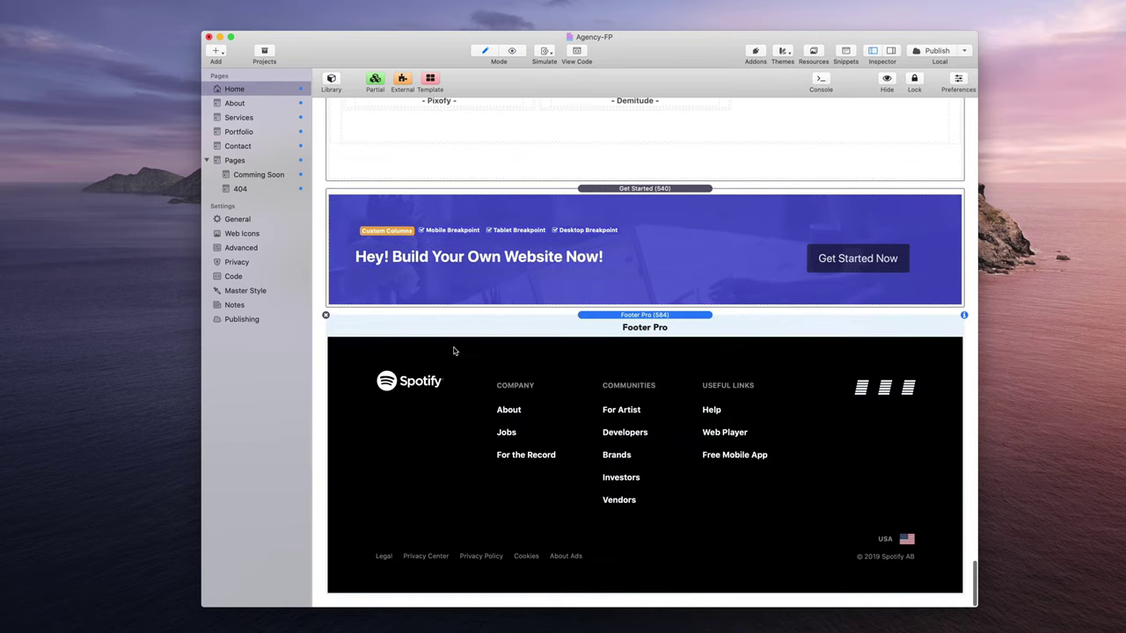
left_click(375, 82)
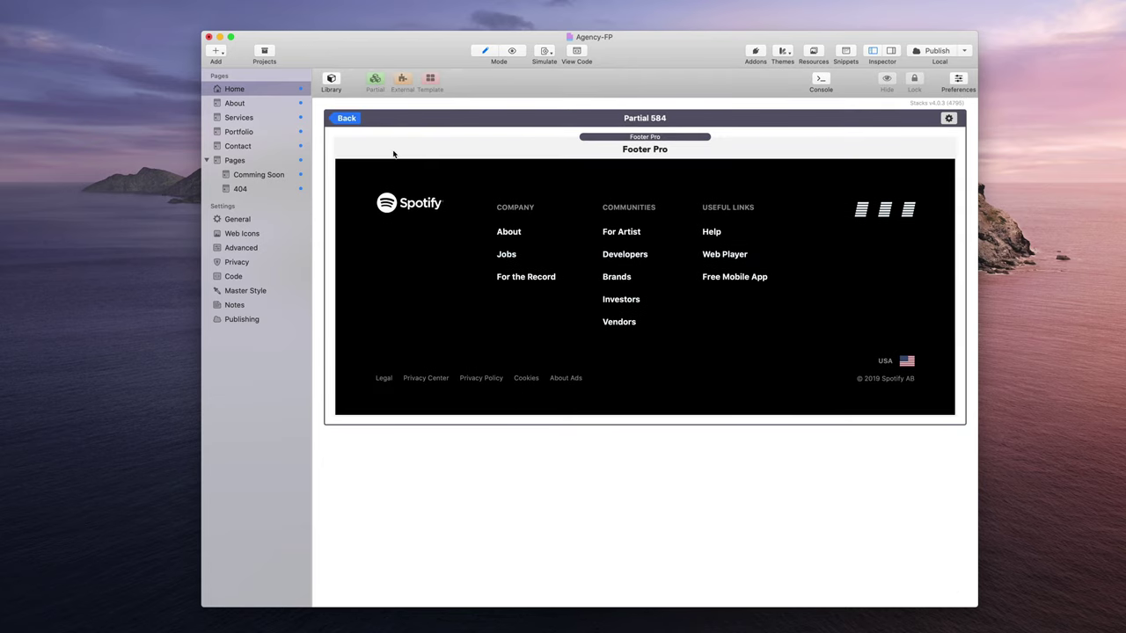
left_click(349, 121)
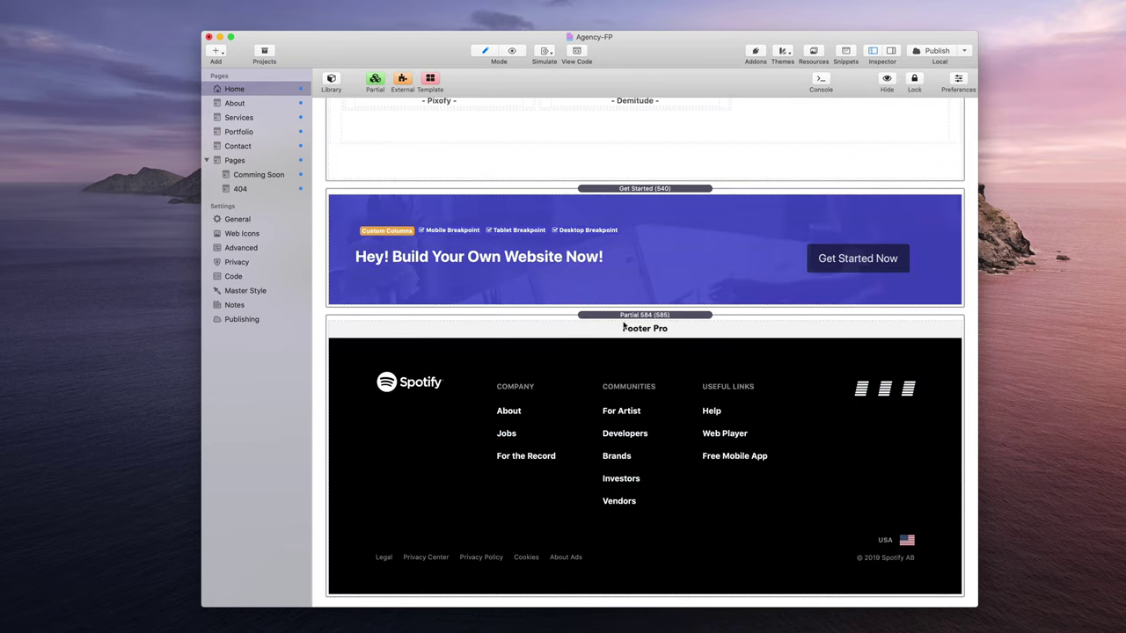
Copy the footer partial from the Home page and add it beneath the Get Started banner on the About page
left_click(508, 350)
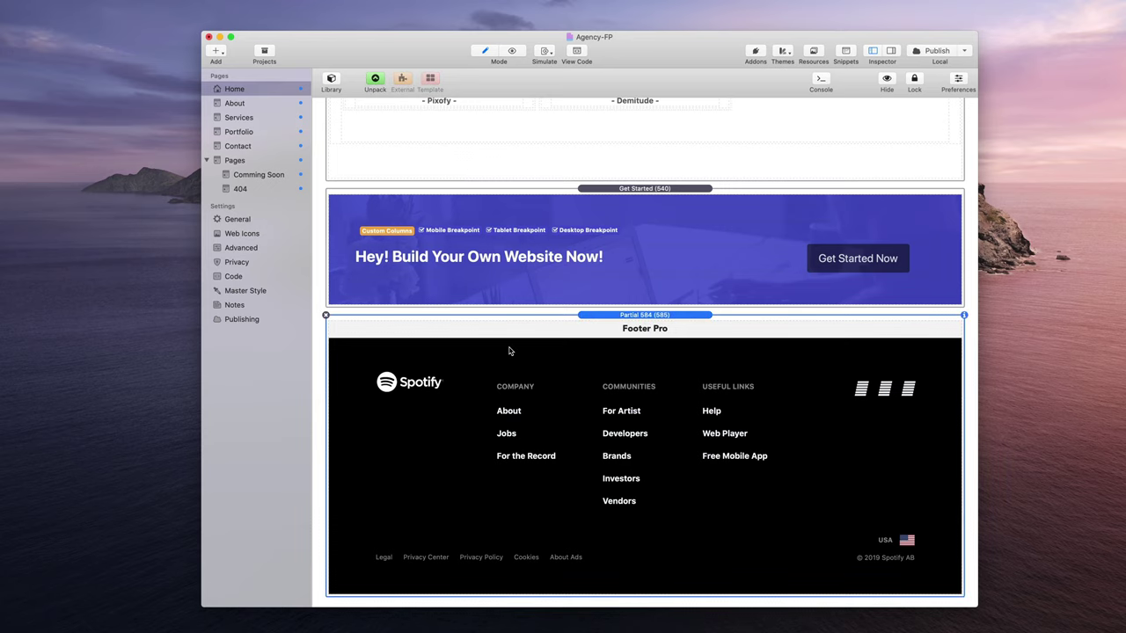
left_click(239, 104)
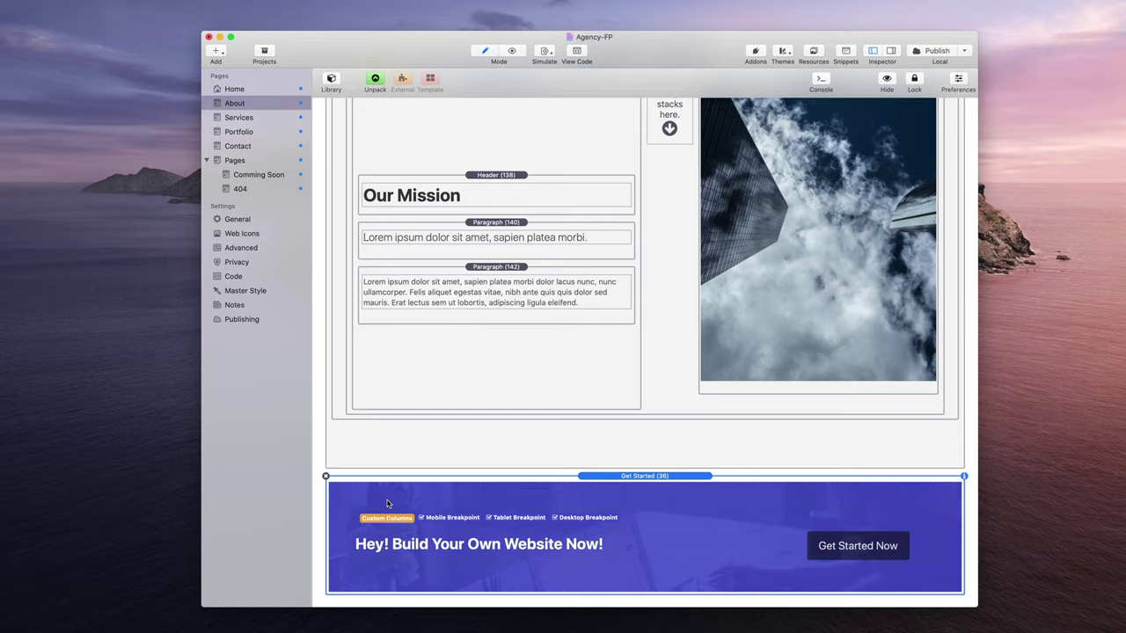
scroll(384, 414, "down", 5)
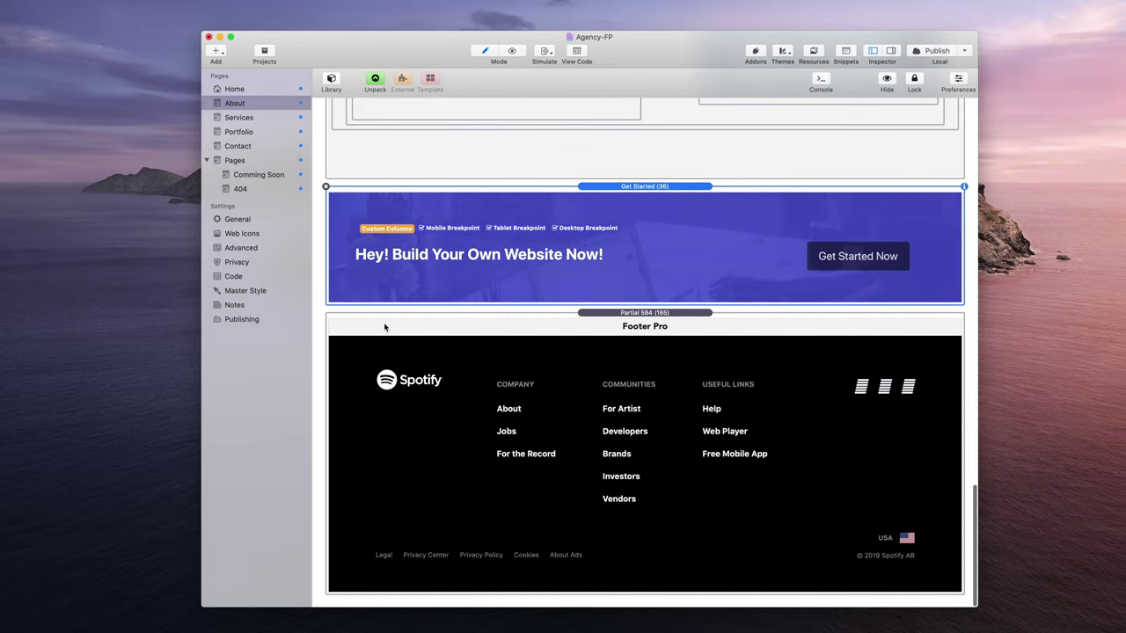
left_click(384, 327)
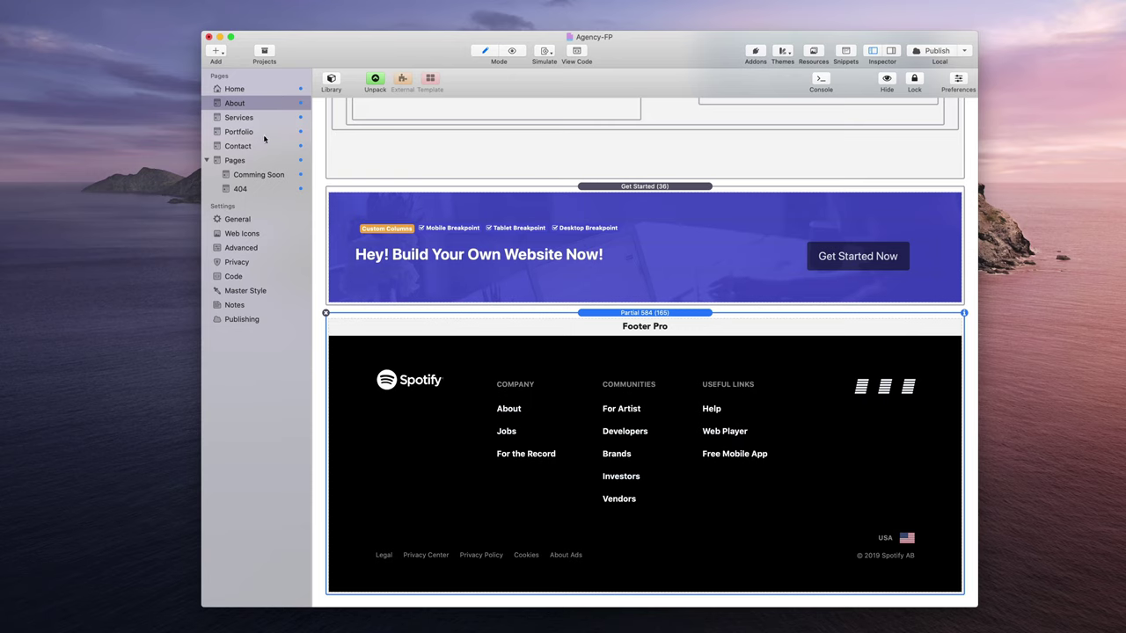
Go back to the Home page, open its footer partial for editing and show the Footer Pro stack's export code settings
left_click(258, 91)
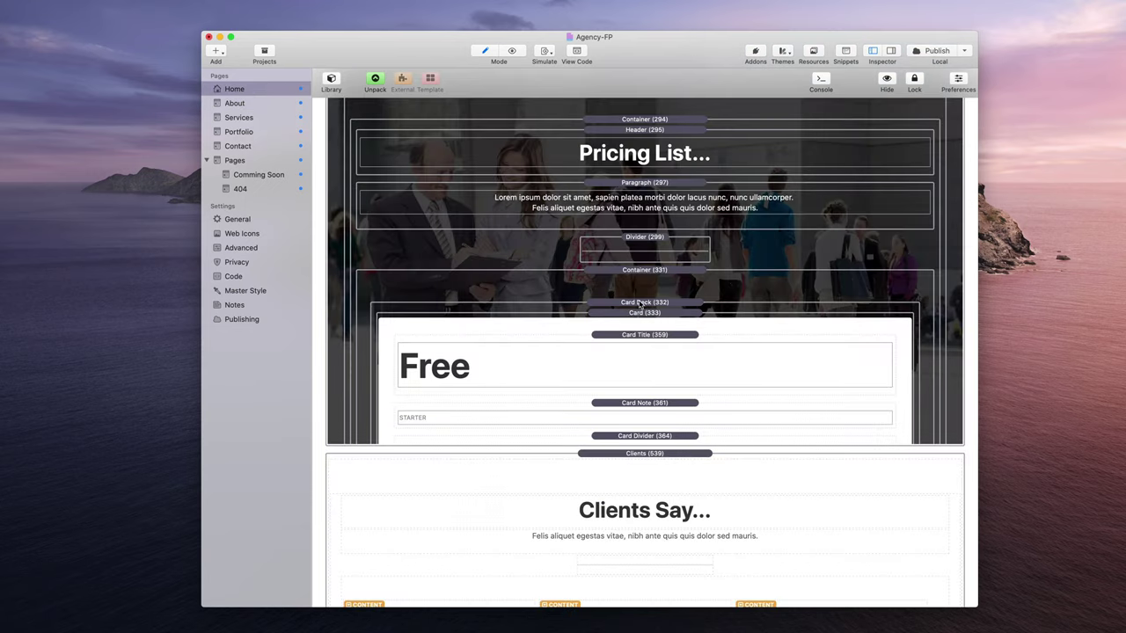
scroll(640, 304, "down", 20)
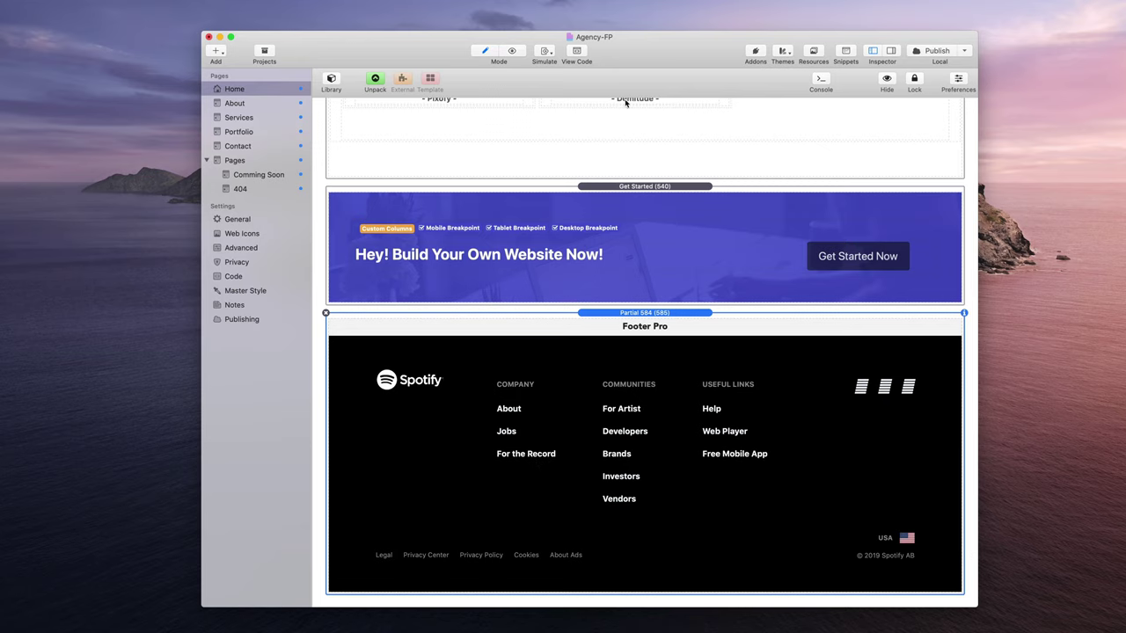
left_click_drag(650, 53, 640, 53)
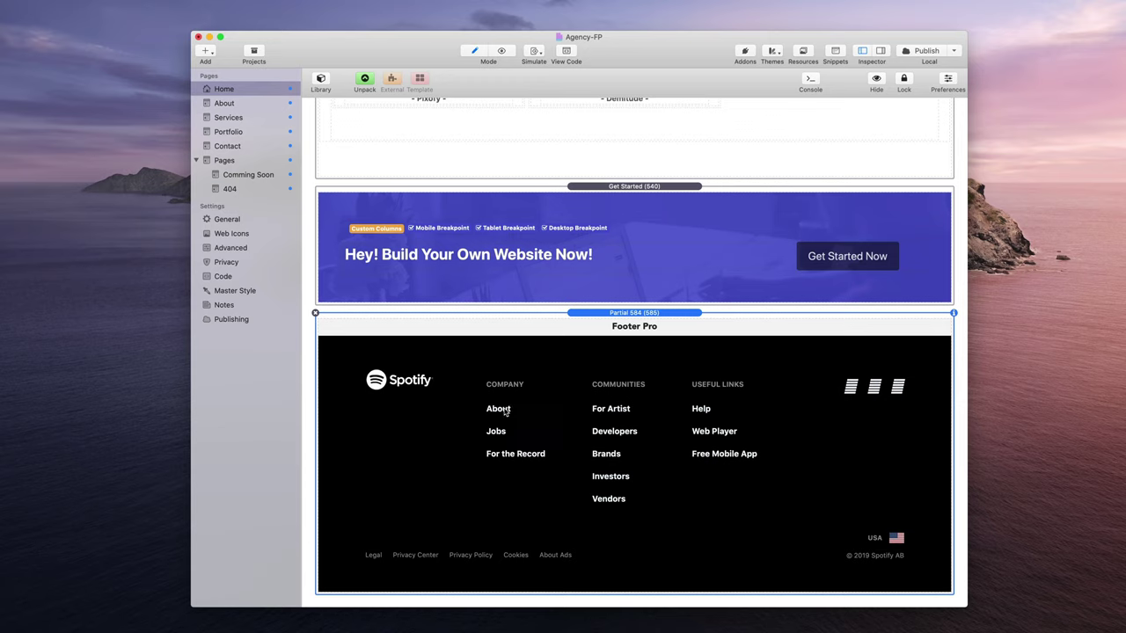
double_click(569, 385)
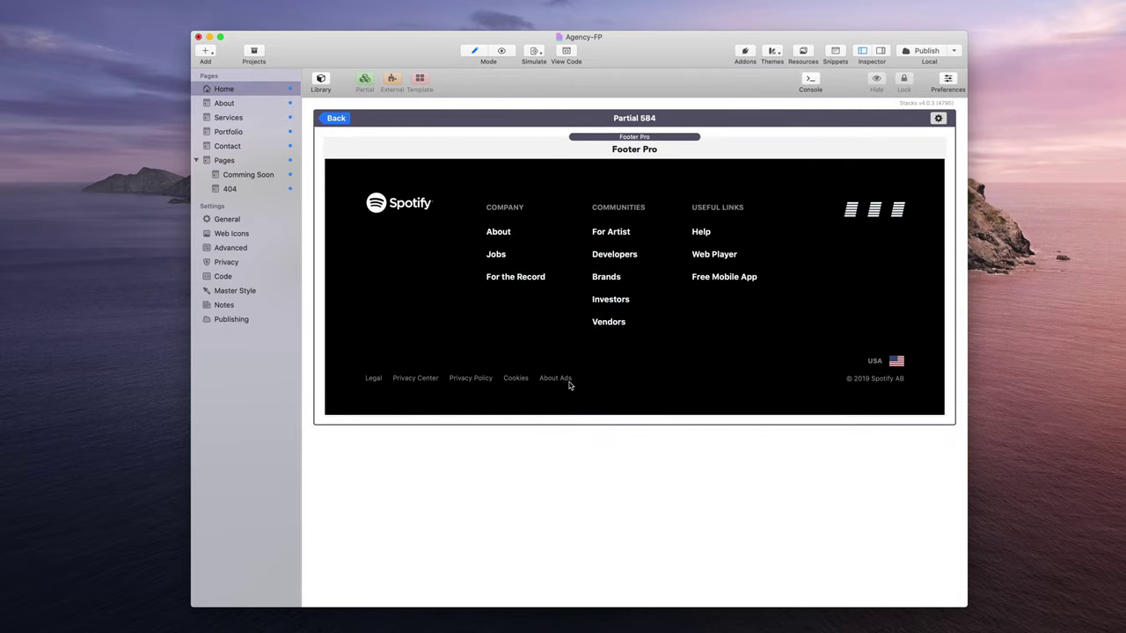
left_click(865, 175)
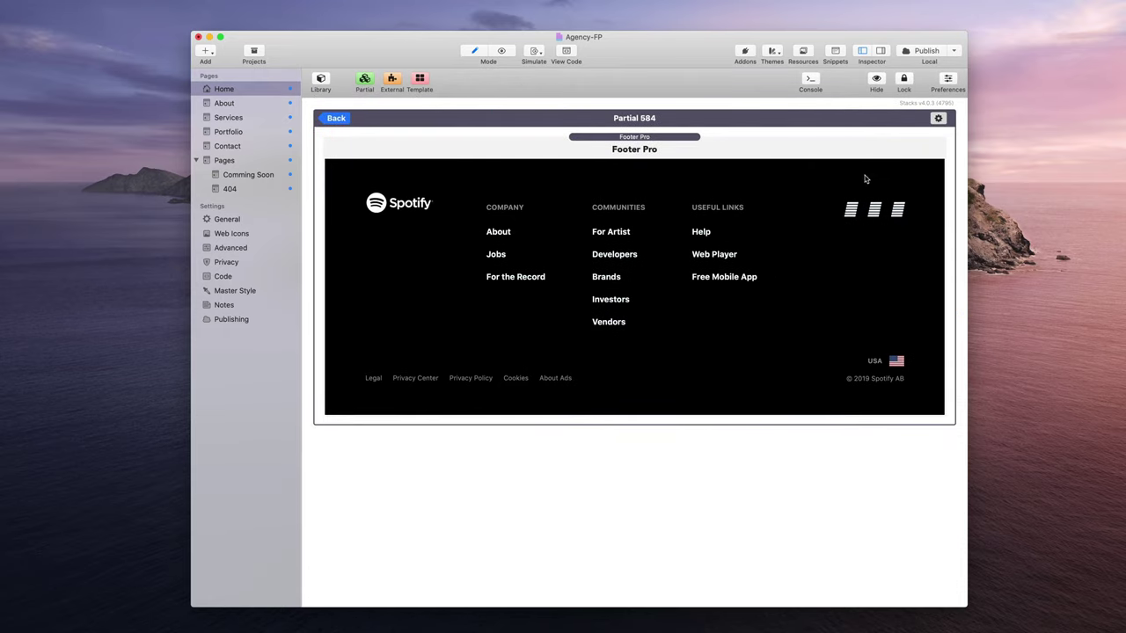
left_click(947, 137)
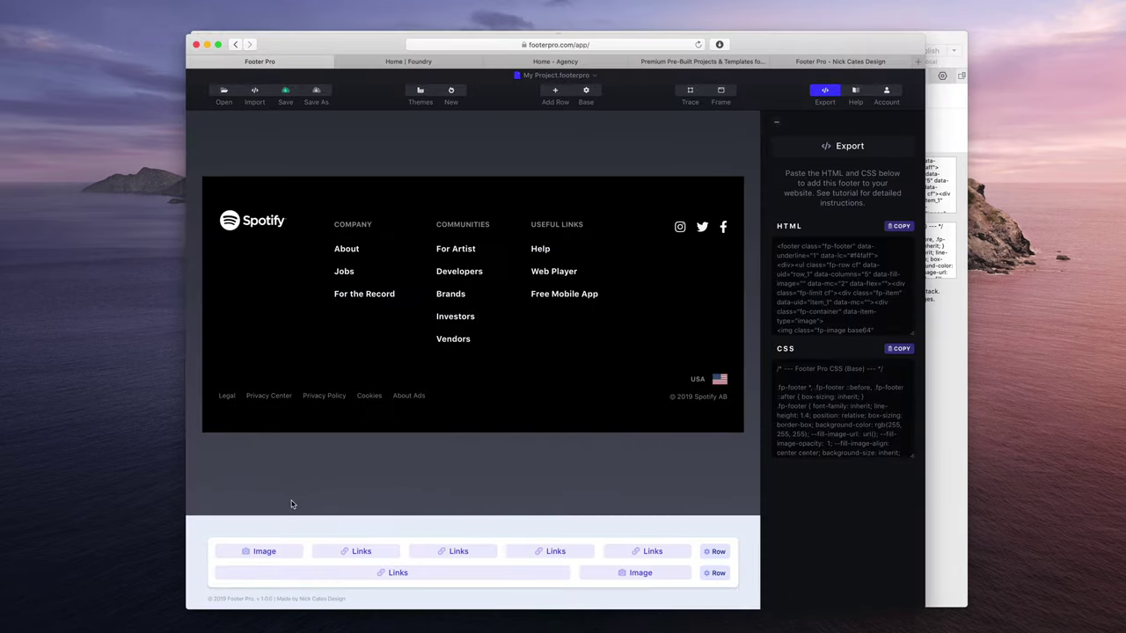
Reload the Footer Pro app and open its code import with the Agency-FP window visible alongside
key("super+r")
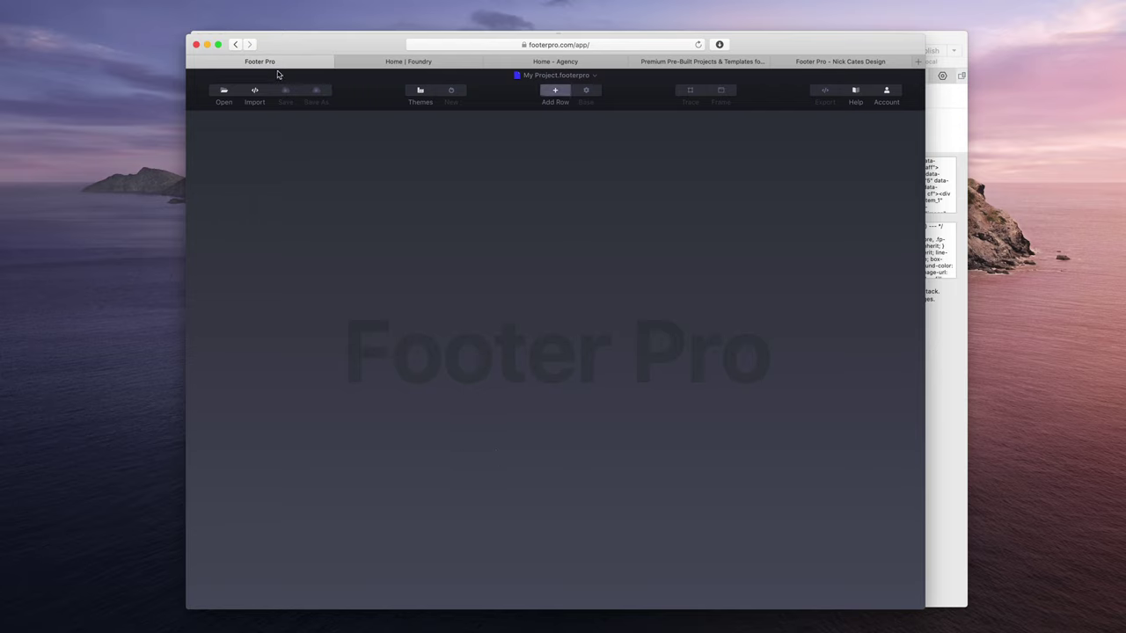
left_click(254, 94)
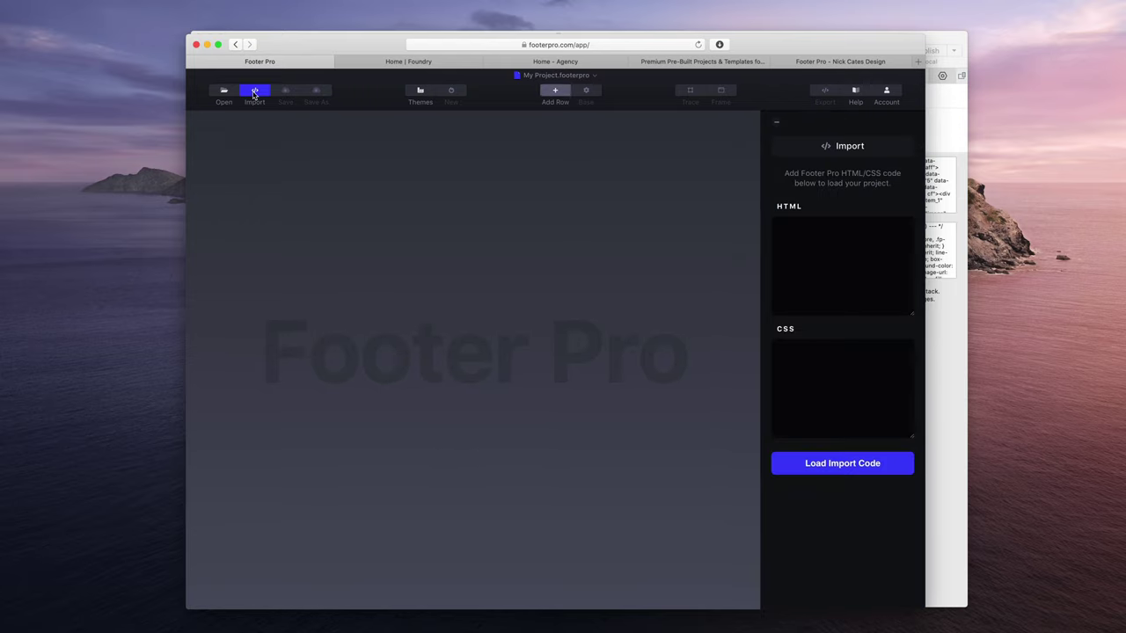
left_click_drag(366, 47, 498, 49)
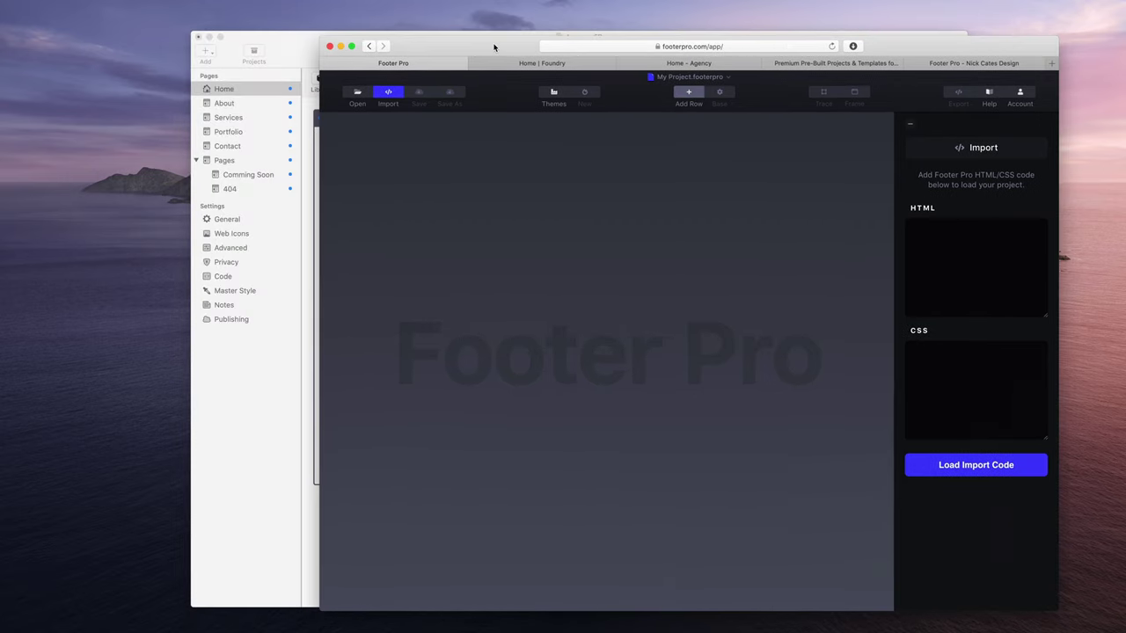
left_click_drag(293, 43, 242, 37)
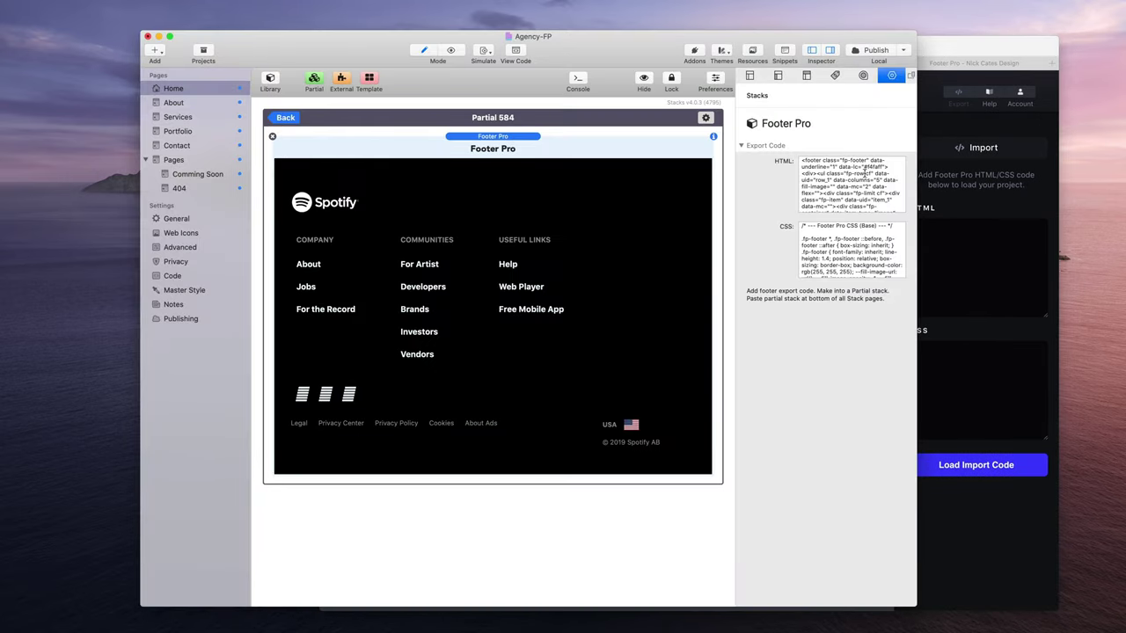
Copy the HTML export code from the Agency-FP partial's Footer Pro stack into Footer Pro's HTML import field
triple_click(822, 179)
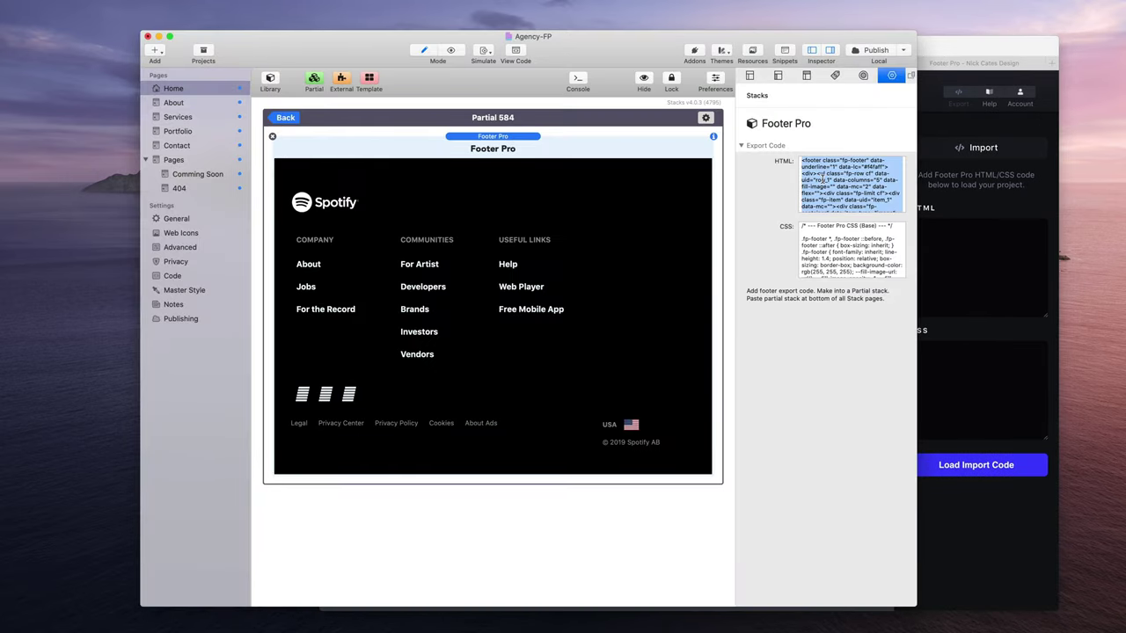
left_click(994, 252)
key("cmd+v")
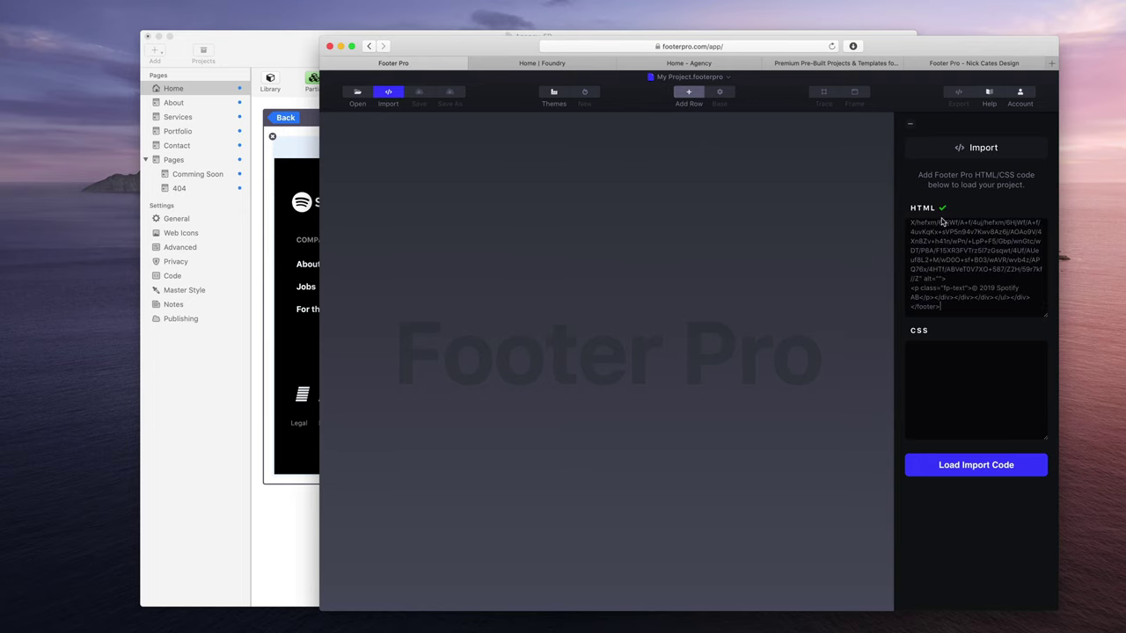
Copy the CSS export code from the same Footer Pro stack in Agency-FP into Footer Pro's CSS import field
left_click(287, 55)
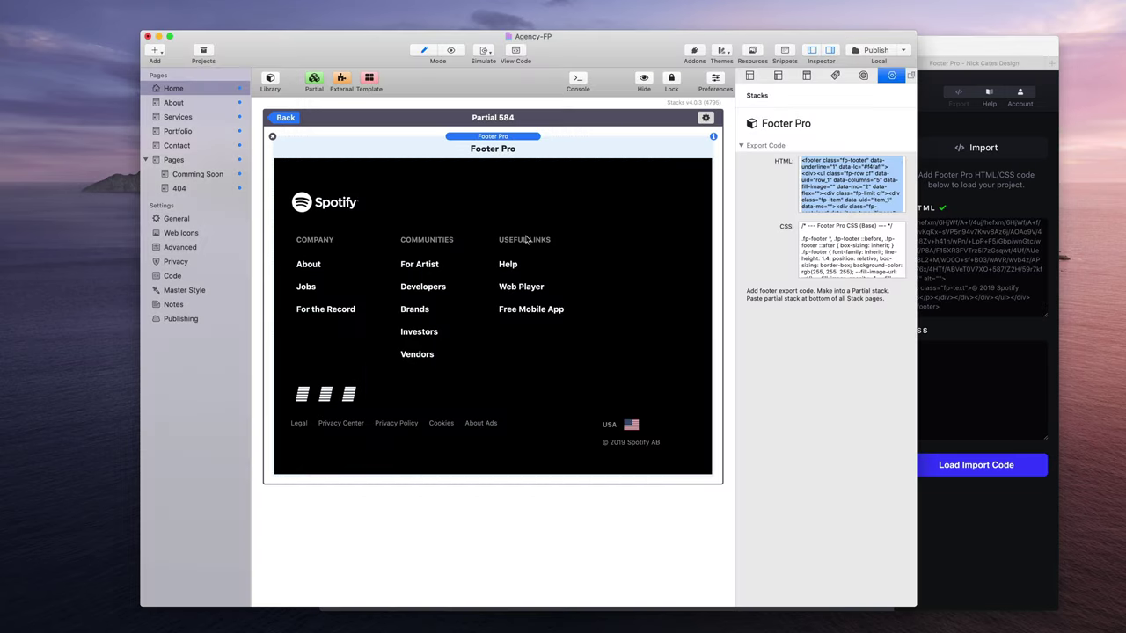
triple_click(822, 244)
key("cmd+c")
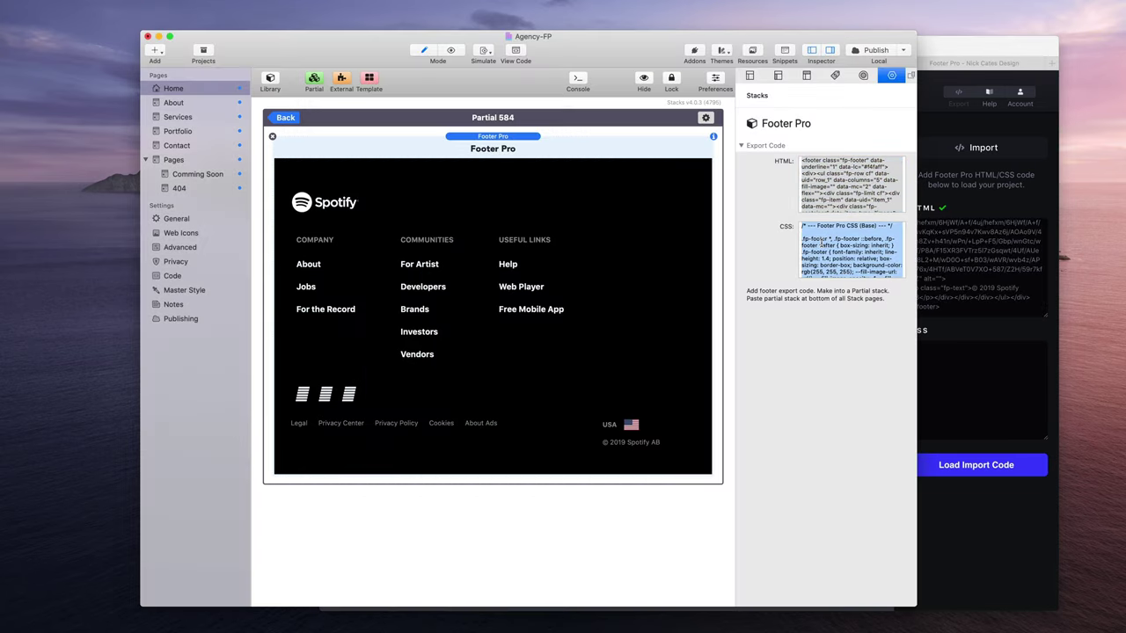
left_click(971, 390)
key("cmd+v")
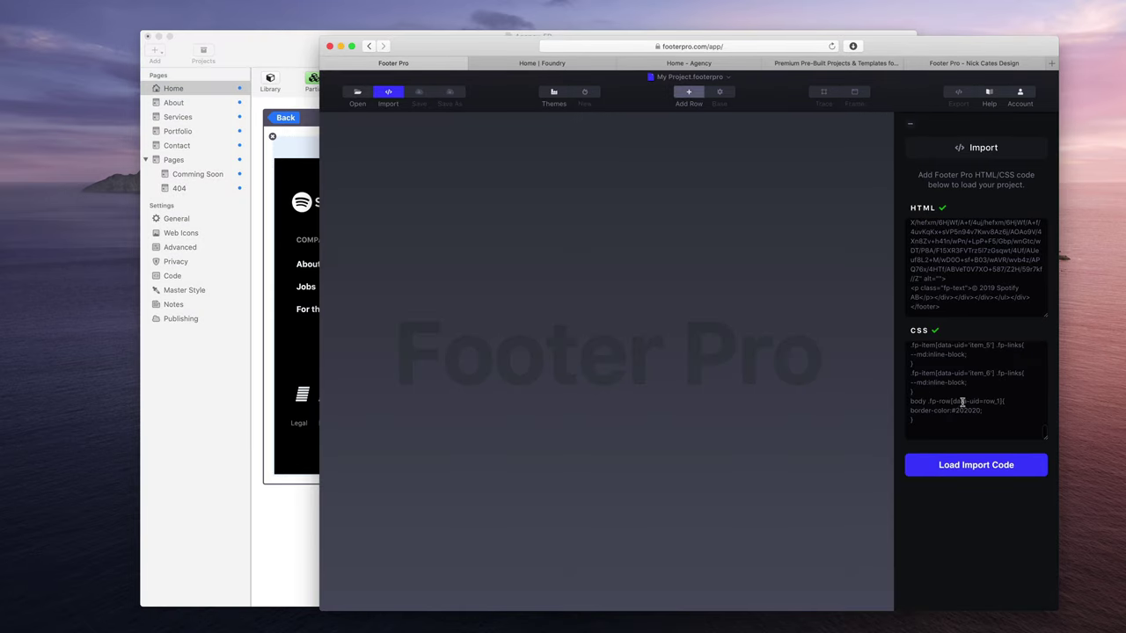
Load the imported footer code into Footer Pro, then minimise the Agency-FP window and recentre the browser
left_click(973, 468)
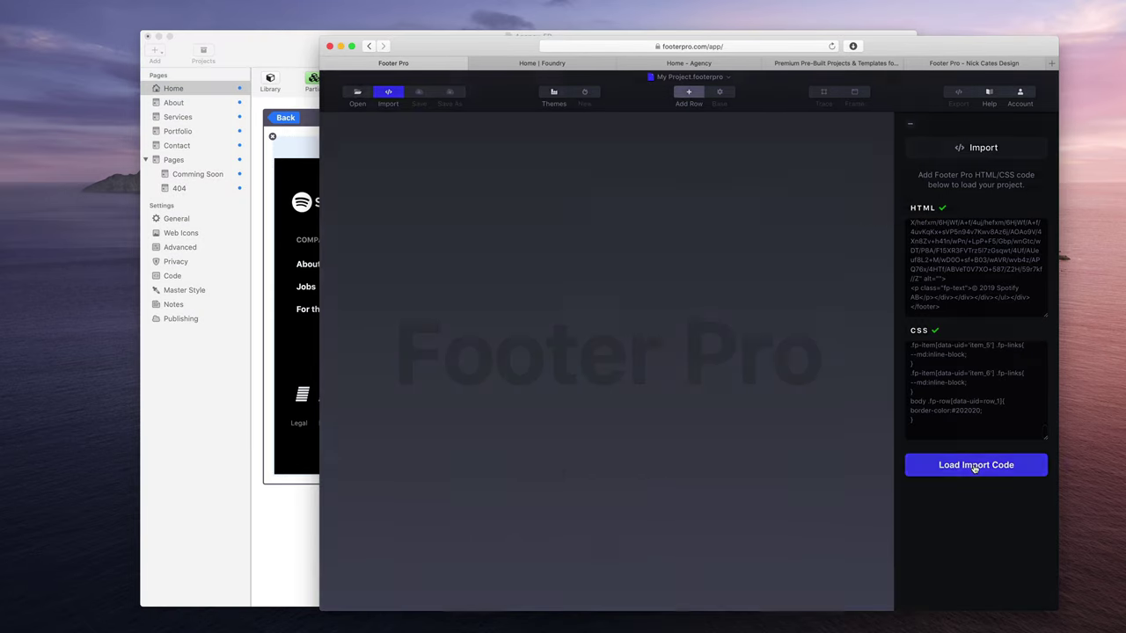
left_click(641, 256)
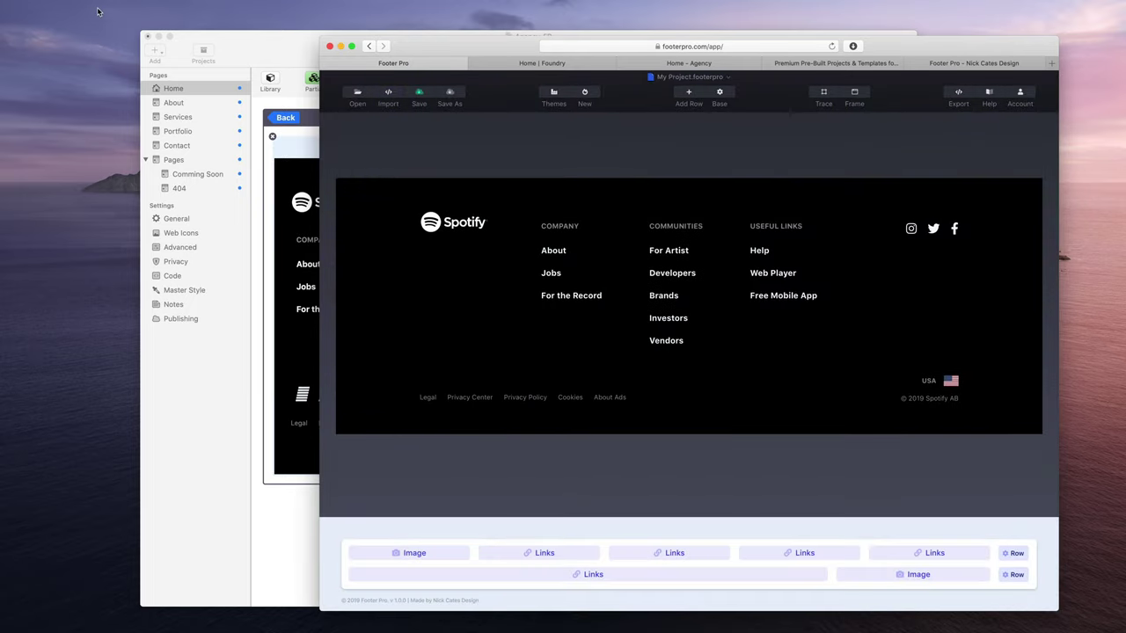
left_click(158, 36)
left_click_drag(435, 42, 309, 43)
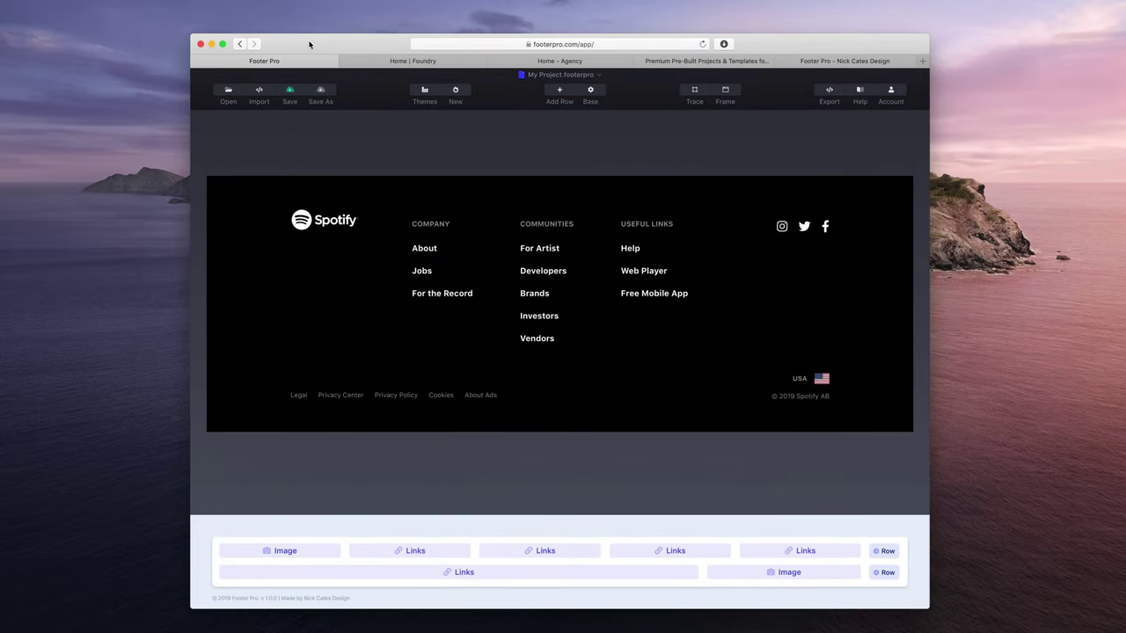
Rename the Company column's About link to About Us and move Jobs above it
left_click(424, 250)
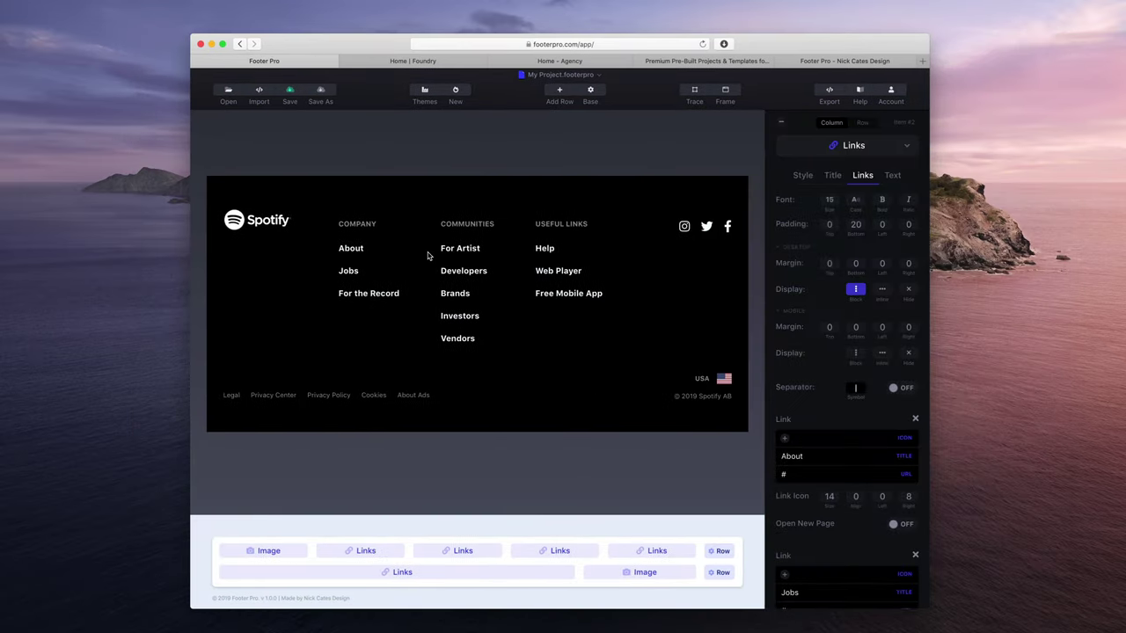
type("Us")
mouse_move(348, 271)
left_mouse_down()
mouse_move(348, 245)
mouse_move(356, 259)
left_mouse_up()
Show the edited footer's export code and look through the list of help tutorials
left_click(828, 91)
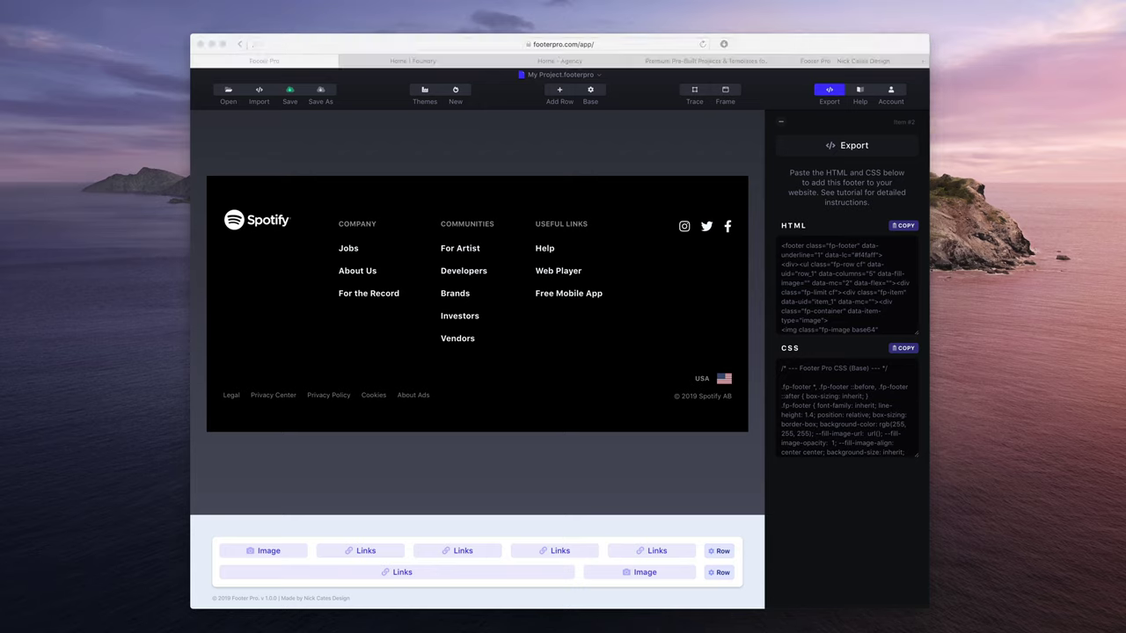
left_click(660, 158)
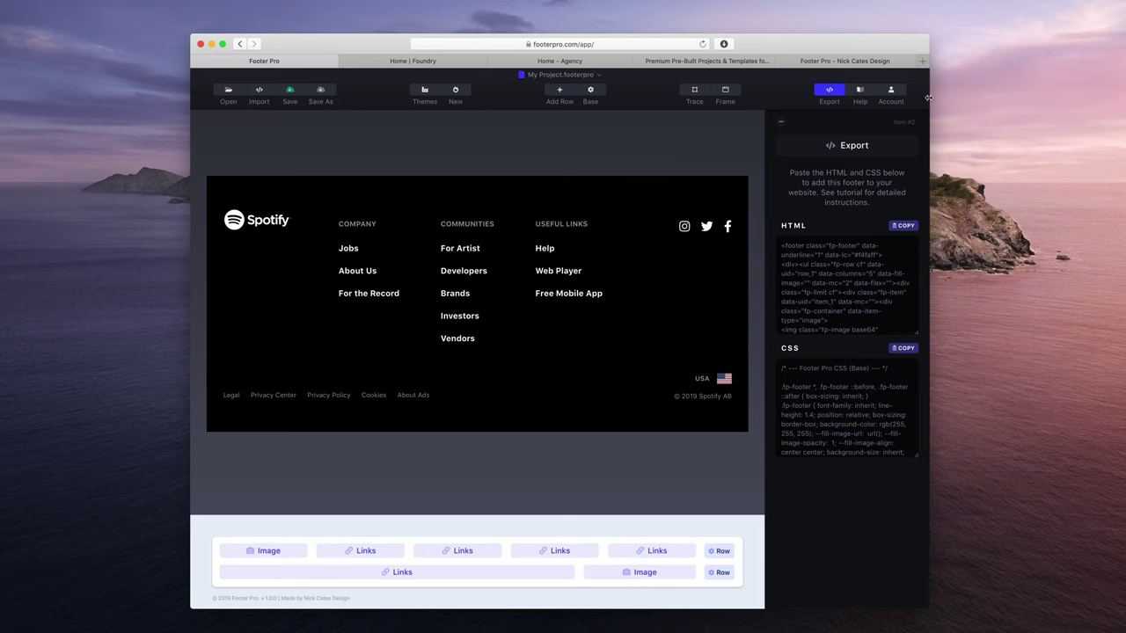
left_click(862, 92)
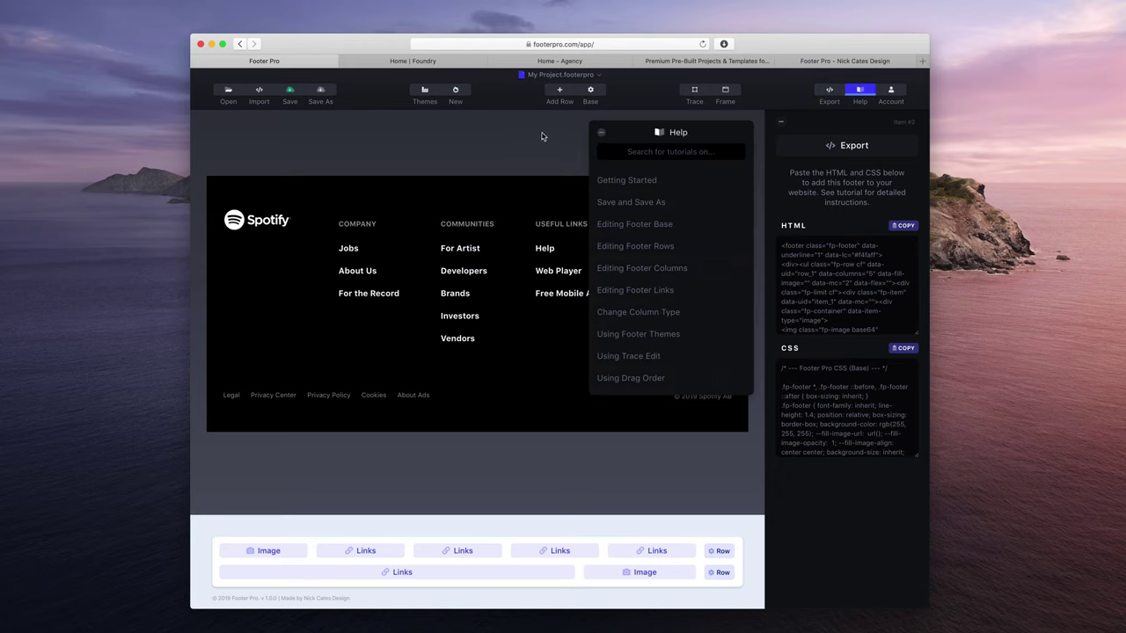
scroll(660, 227, "down", 5)
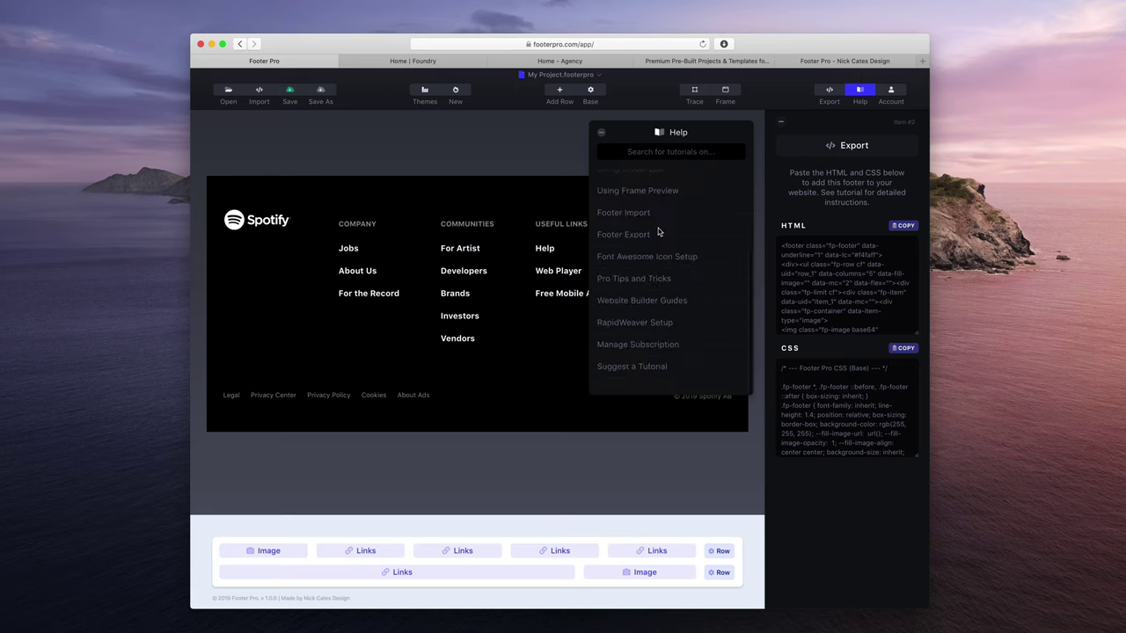
scroll(658, 232, "up", 5)
scroll(658, 231, "down", 4)
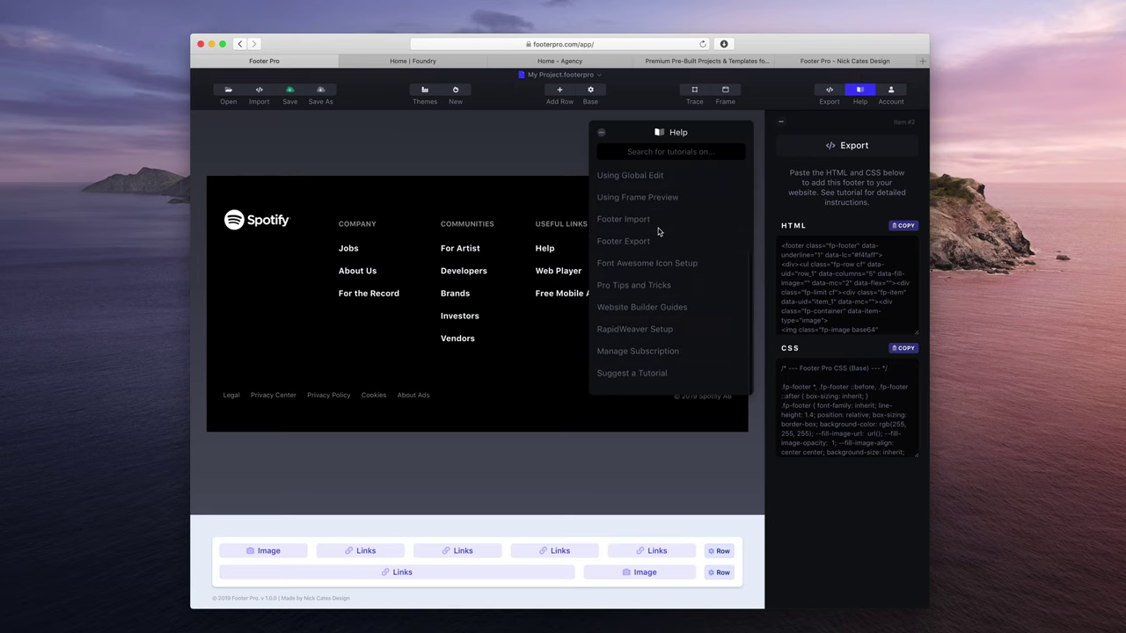
scroll(657, 231, "up", 8)
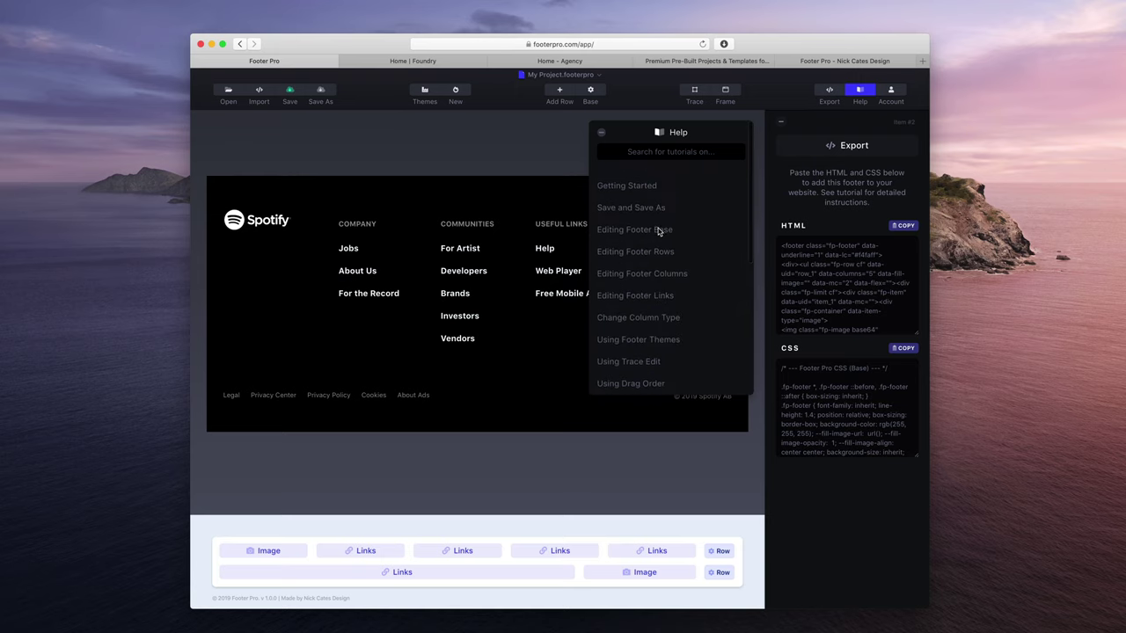
Search the help tutorials for "colum"
left_click(688, 150)
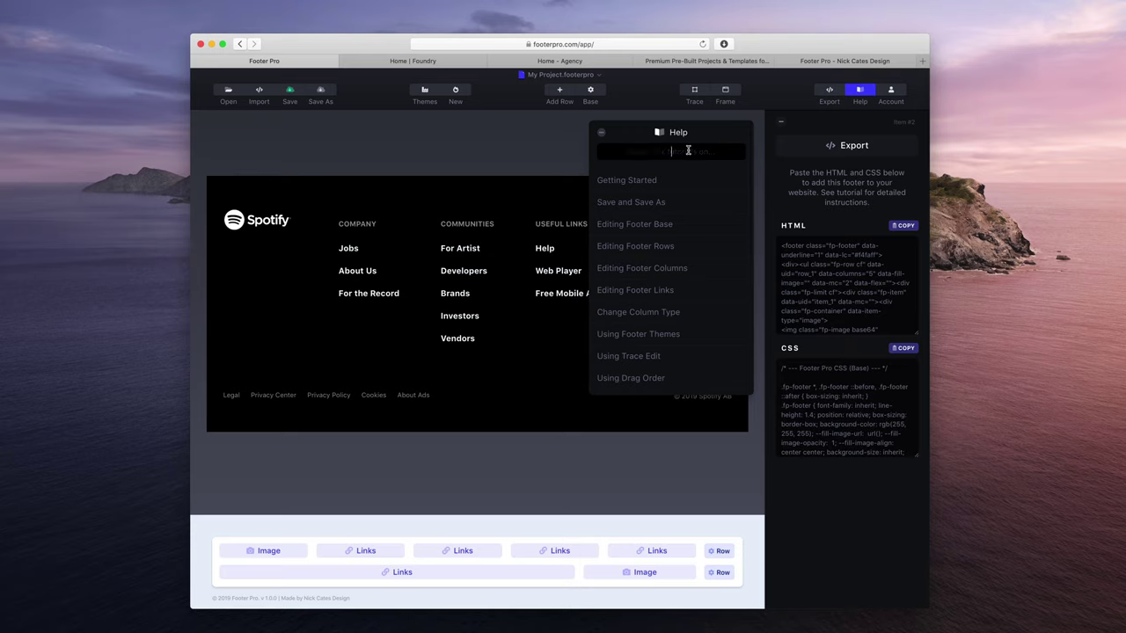
type("clumn")
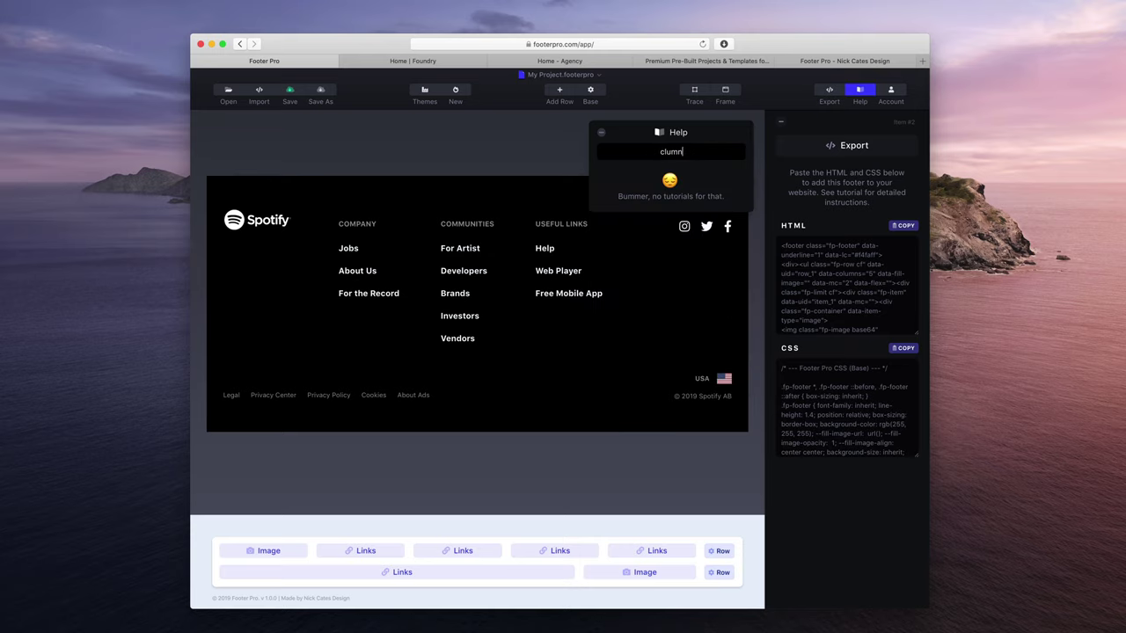
key("BackSpace")
key("BackSpace")
key("BackSpace")
type("olum")
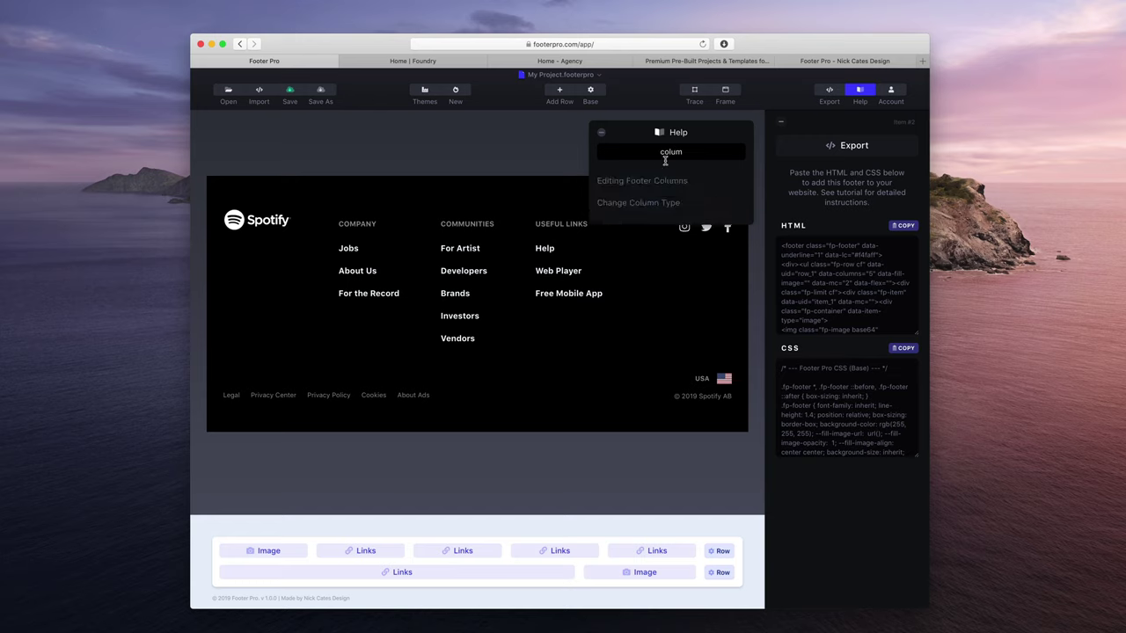
Read through the Editing Footer Columns tutorial, then clear the search and close the help
left_click(661, 182)
scroll(634, 247, "down", 2)
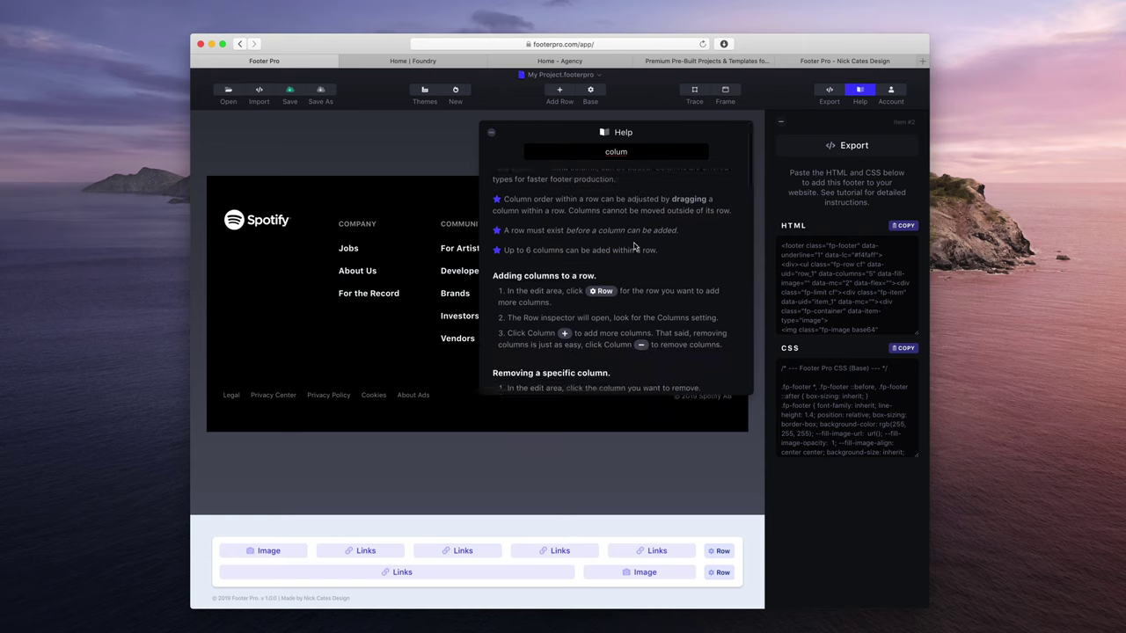
scroll(634, 247, "down", 5)
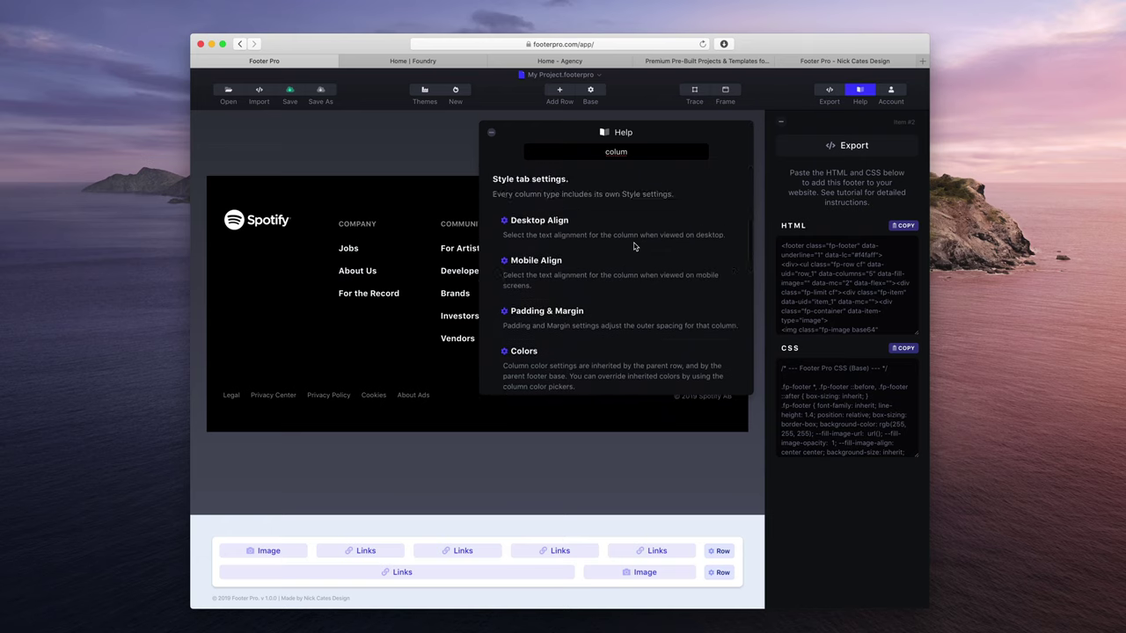
scroll(634, 247, "up", 7)
left_click_drag(630, 152, 567, 138)
key("BackSpace")
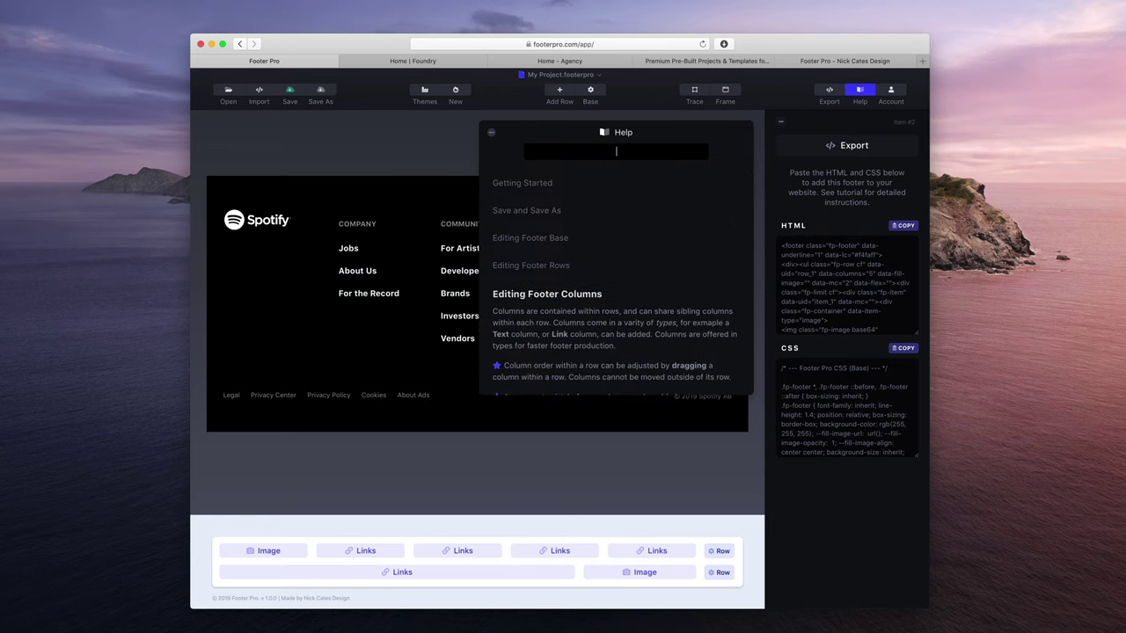
left_click(493, 134)
Check the account options, then show the premium footer themes
left_click(892, 91)
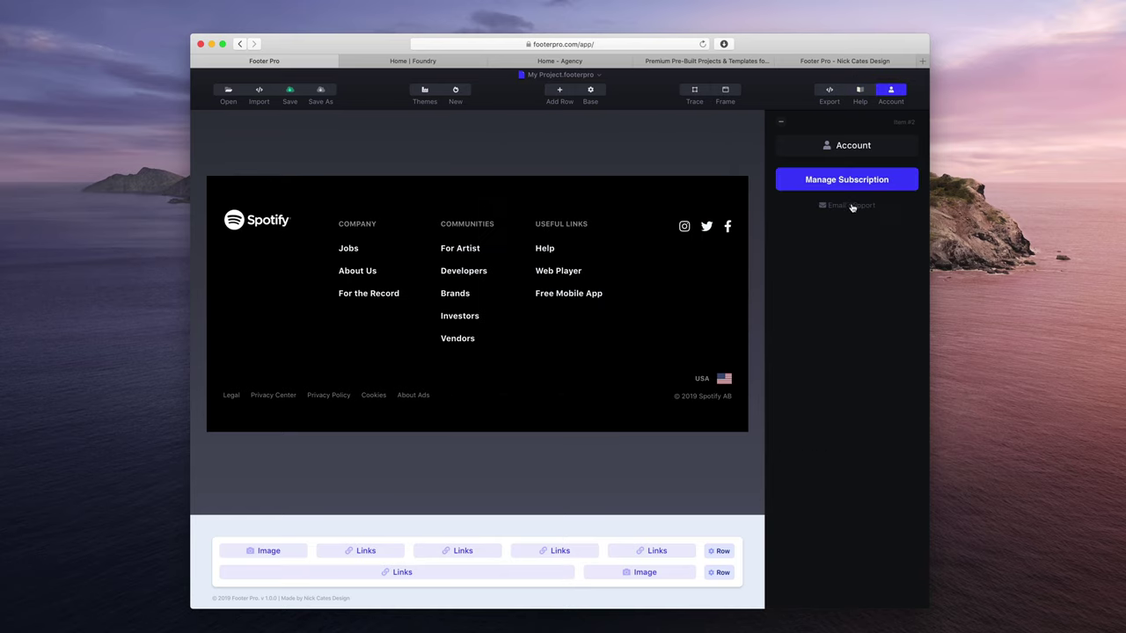
left_click(891, 92)
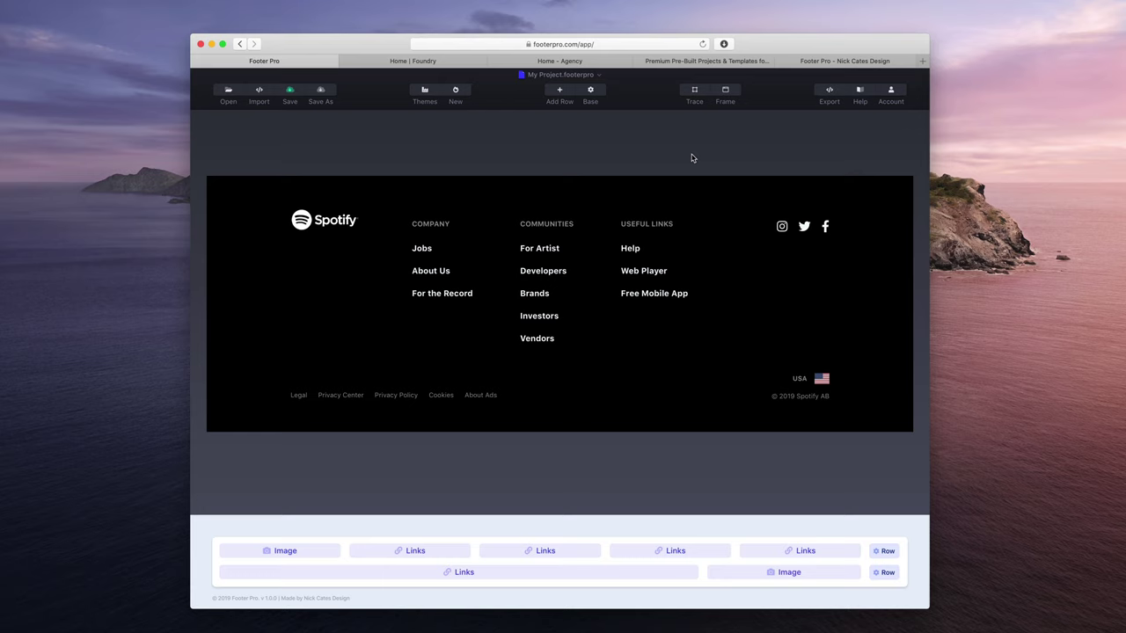
left_click(427, 92)
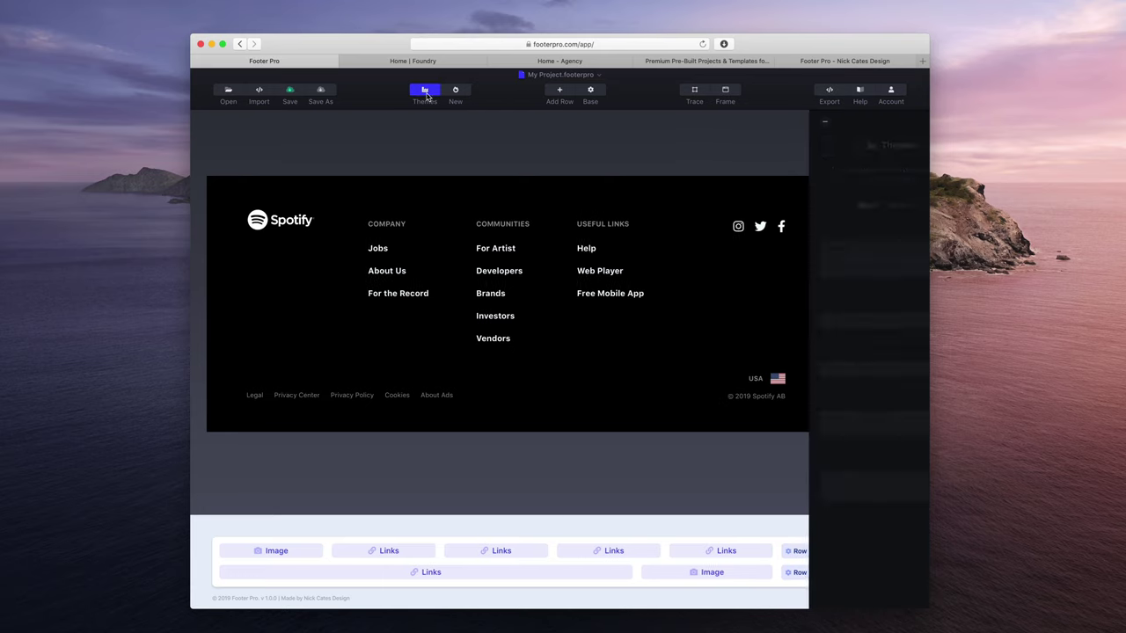
left_click(878, 206)
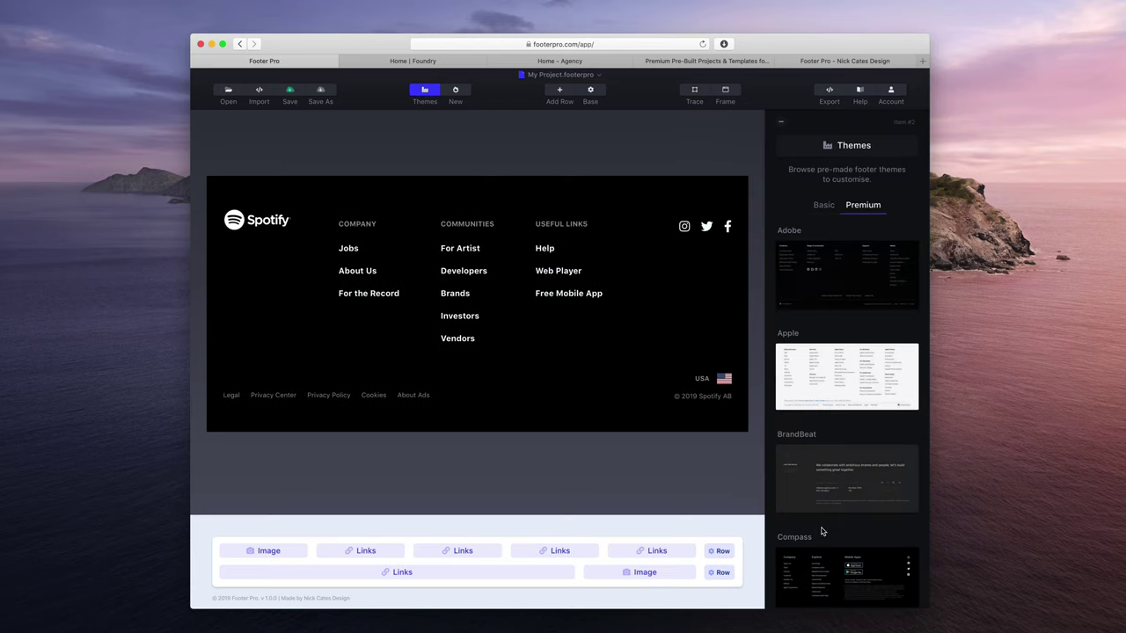
Turn on the website frame preview around the footer and switch to the Footer Pro website
left_click(726, 92)
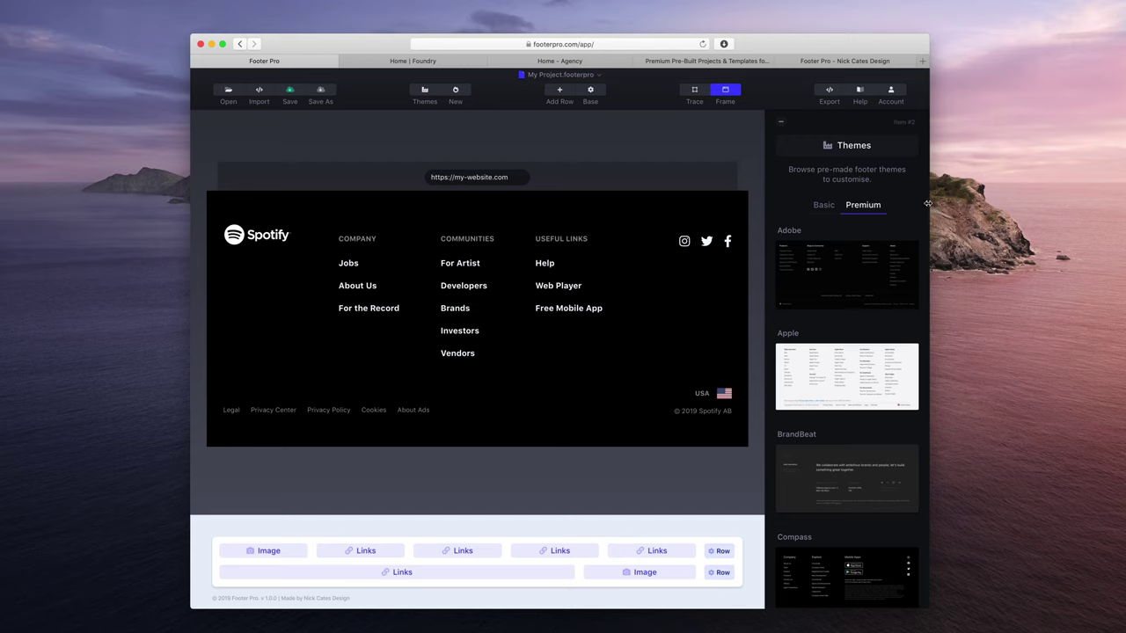
left_click(862, 61)
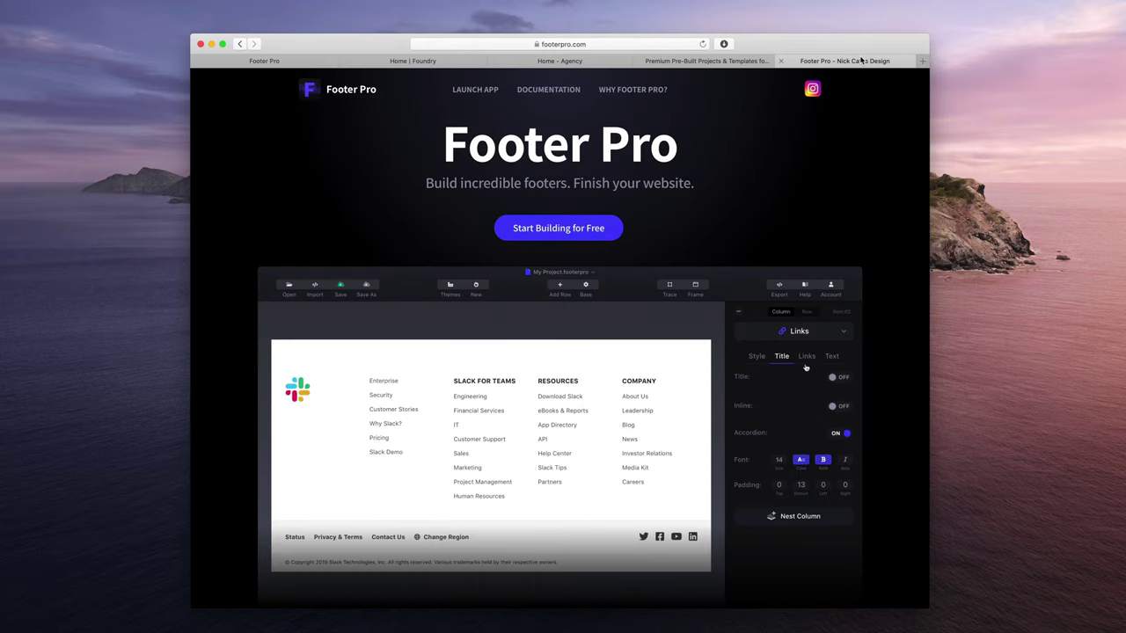